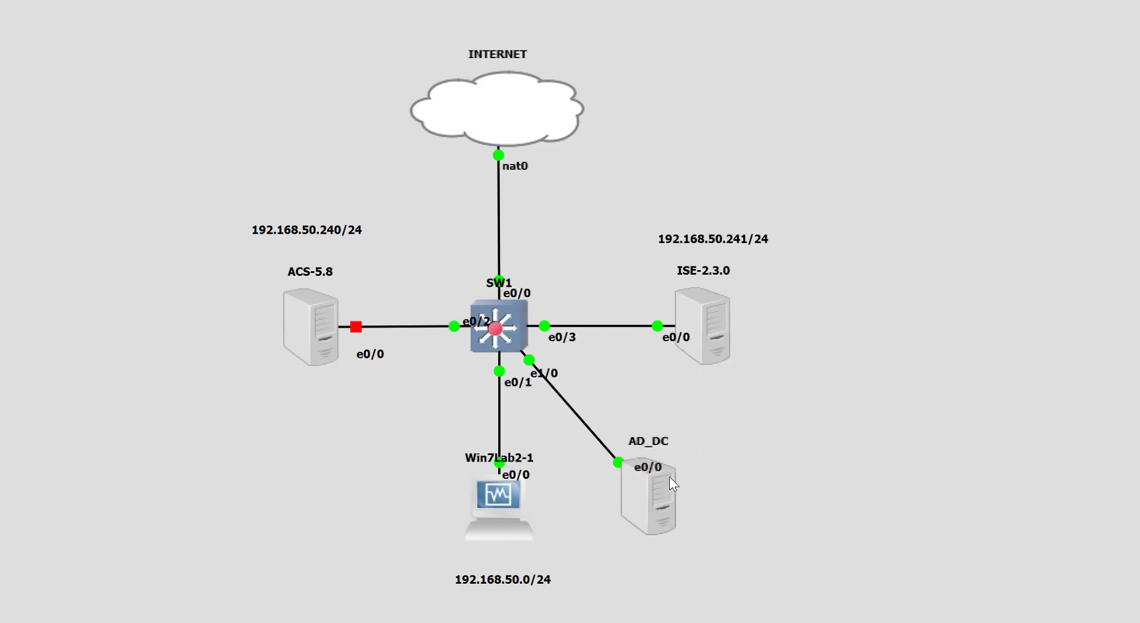
Bring the running Win7 Lab2 virtual machine window forward from the GNS3 topology.
mouse_move(669, 478)
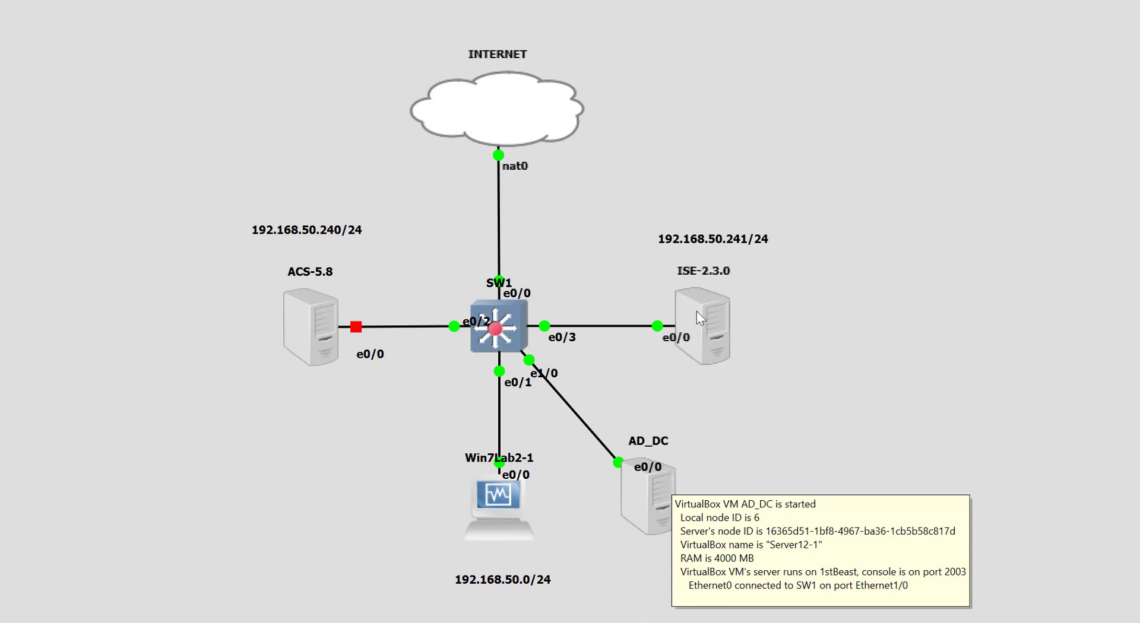
mouse_move(695, 316)
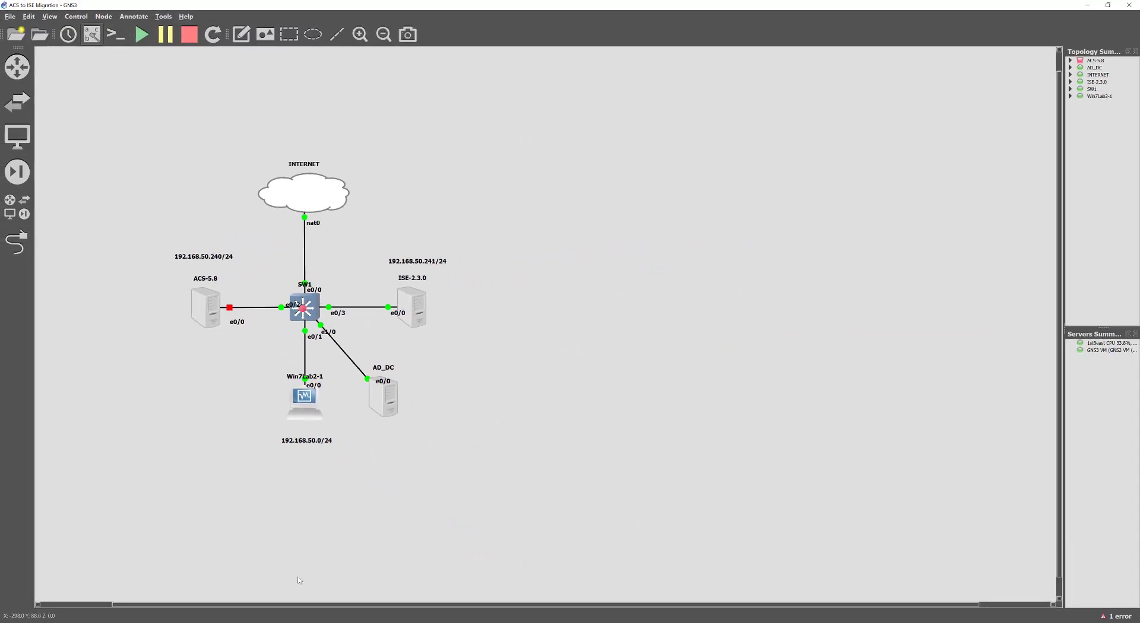
click(468, 593)
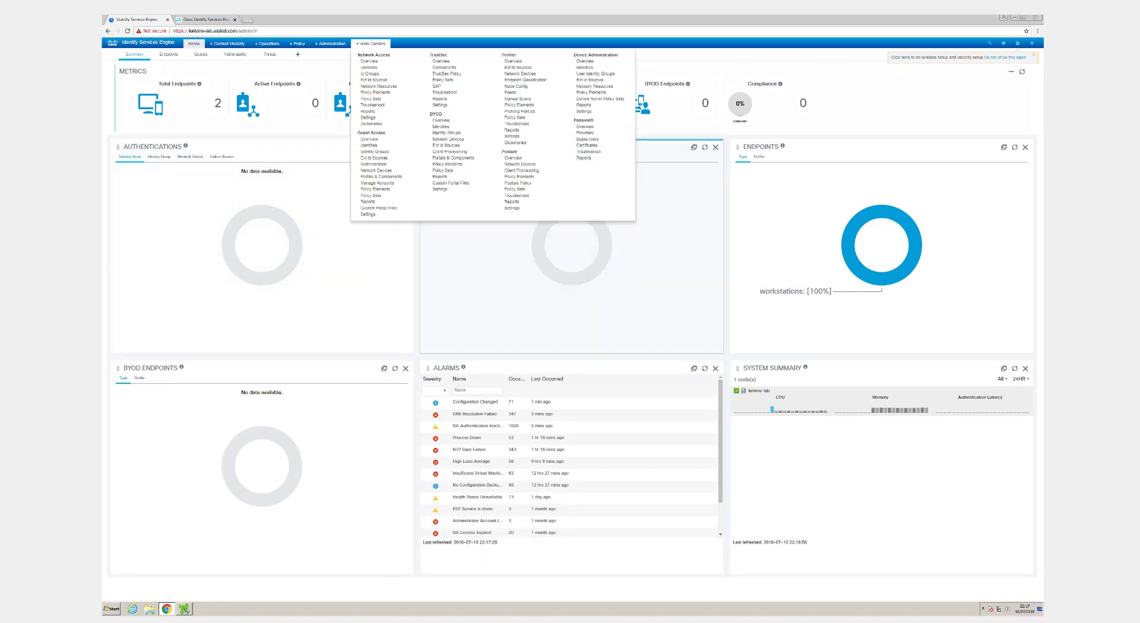
Switch to the Cisco ISE Upgrade Guide and highlight the Release 2.3 supported source releases list.
click(205, 19)
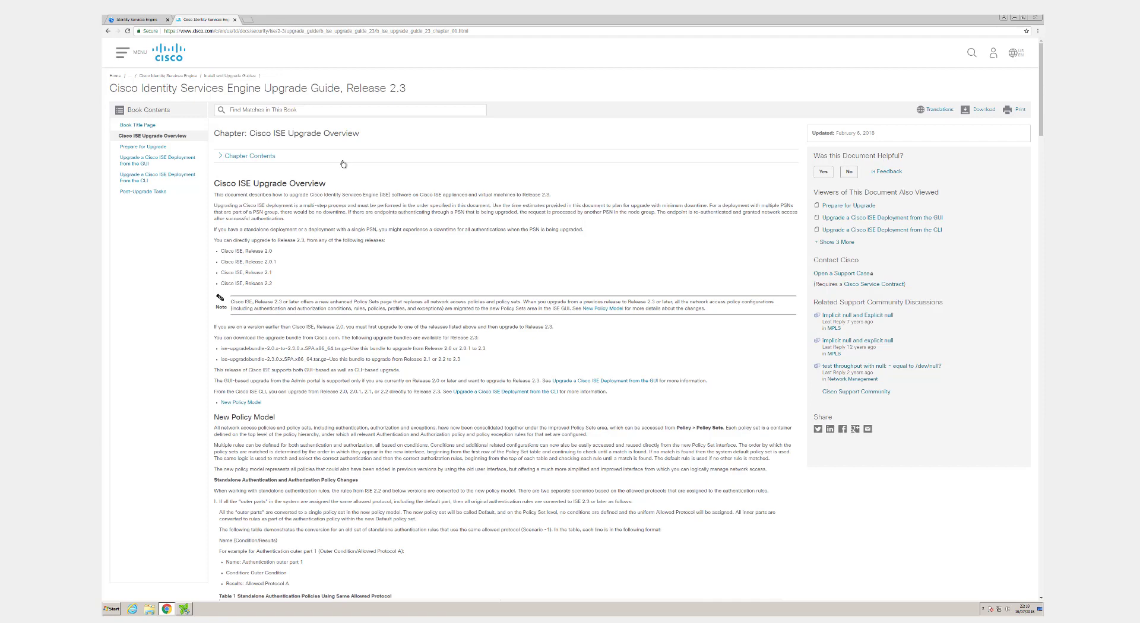
scroll(454, 266, down, 2)
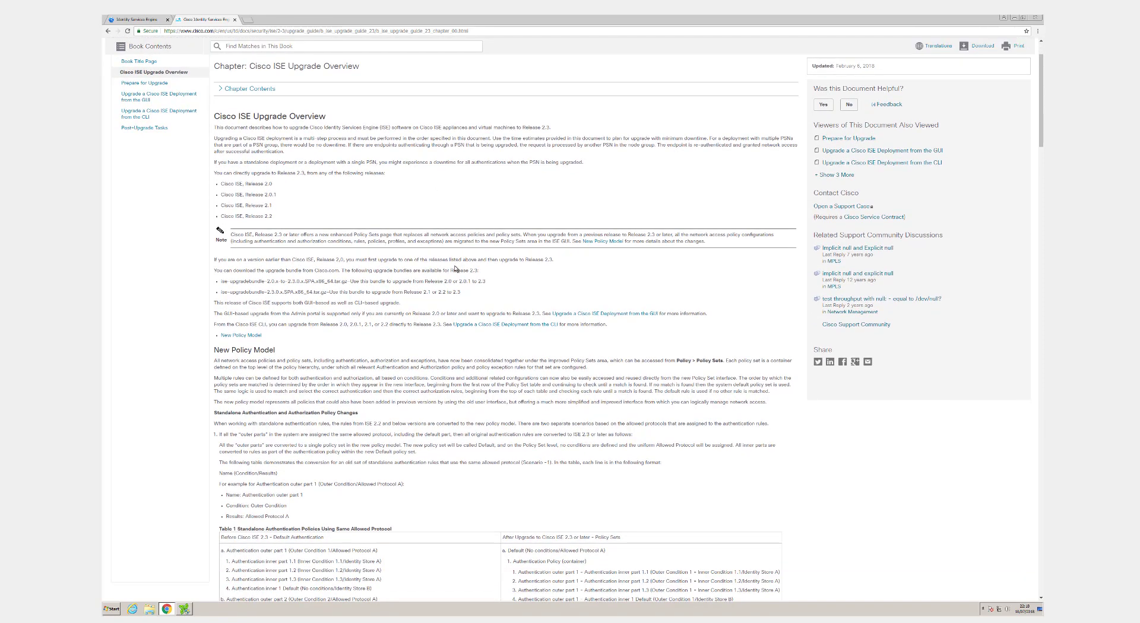
scroll(455, 266, down, 1)
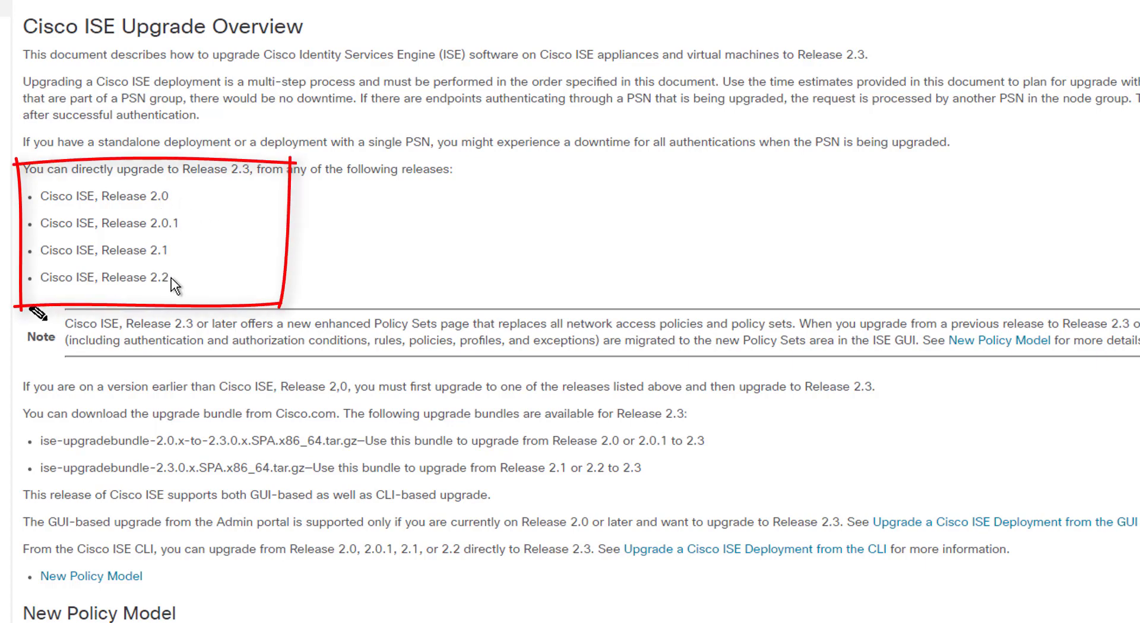
mouse_move(171, 277)
mouse_down()
mouse_move(132, 277)
mouse_move(72, 245)
mouse_move(26, 176)
mouse_move(38, 190)
mouse_up()
click(198, 279)
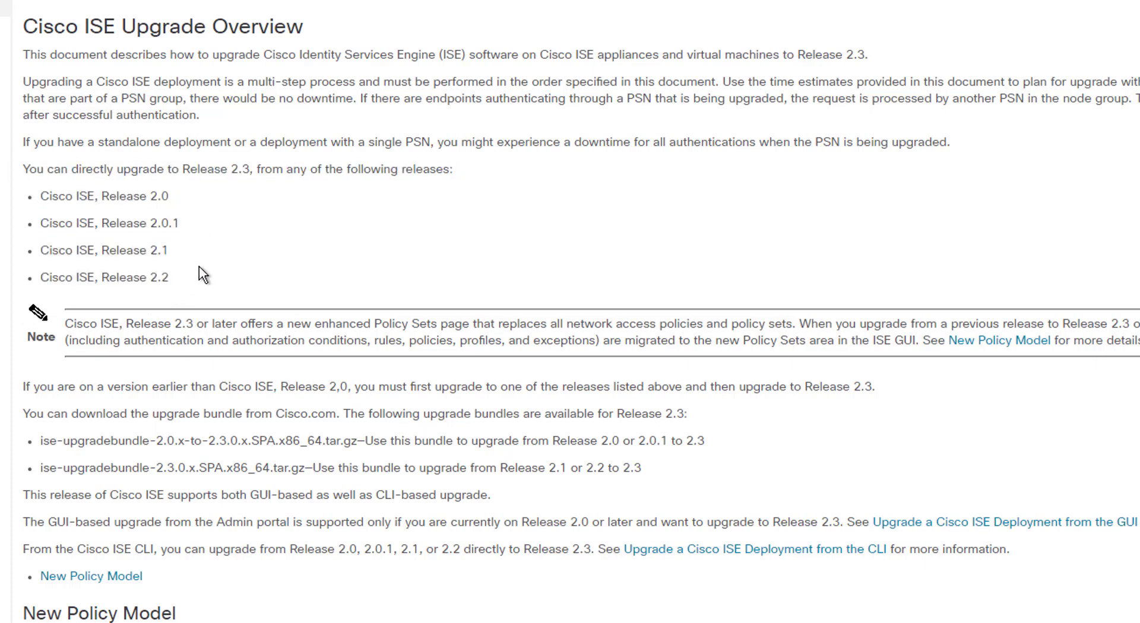
scroll(242, 271, down, 2)
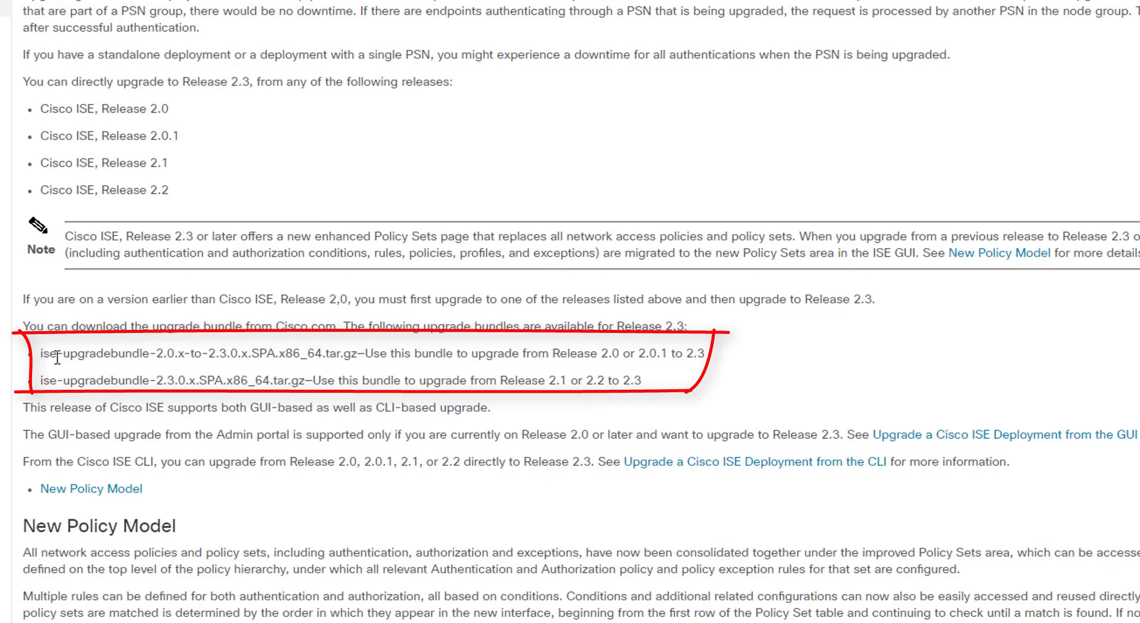
Highlight both upgrade bundle lines, then select the ise-upgradebundle name for Release 2.0/2.0.1.
drag(44, 354, 747, 365)
click(660, 386)
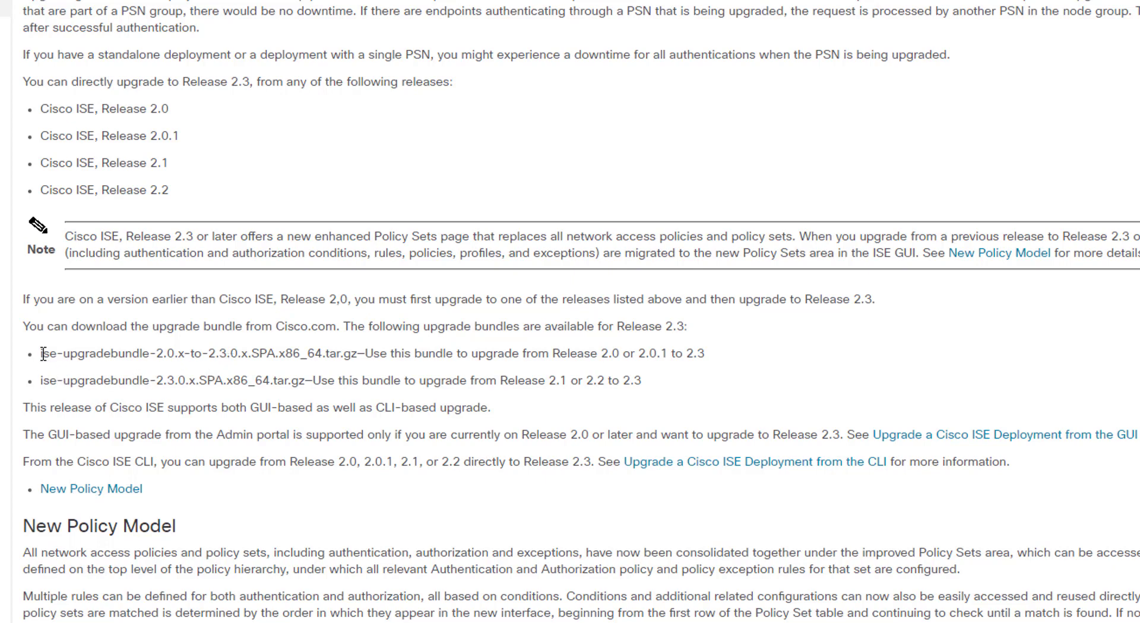
drag(43, 354, 151, 352)
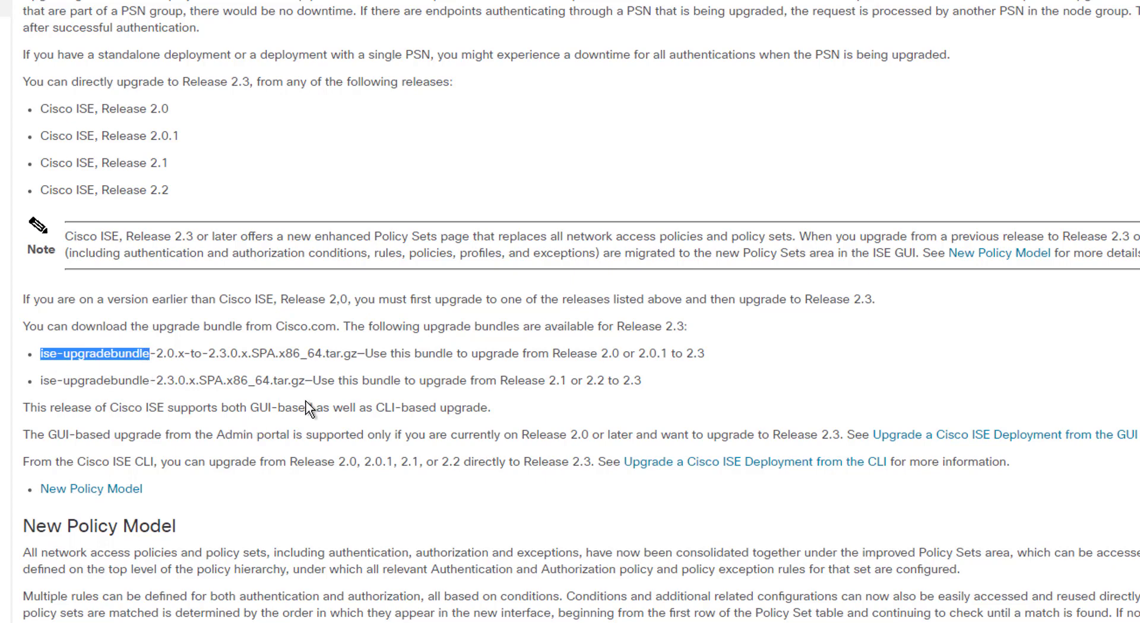
scroll(311, 362, down, 1)
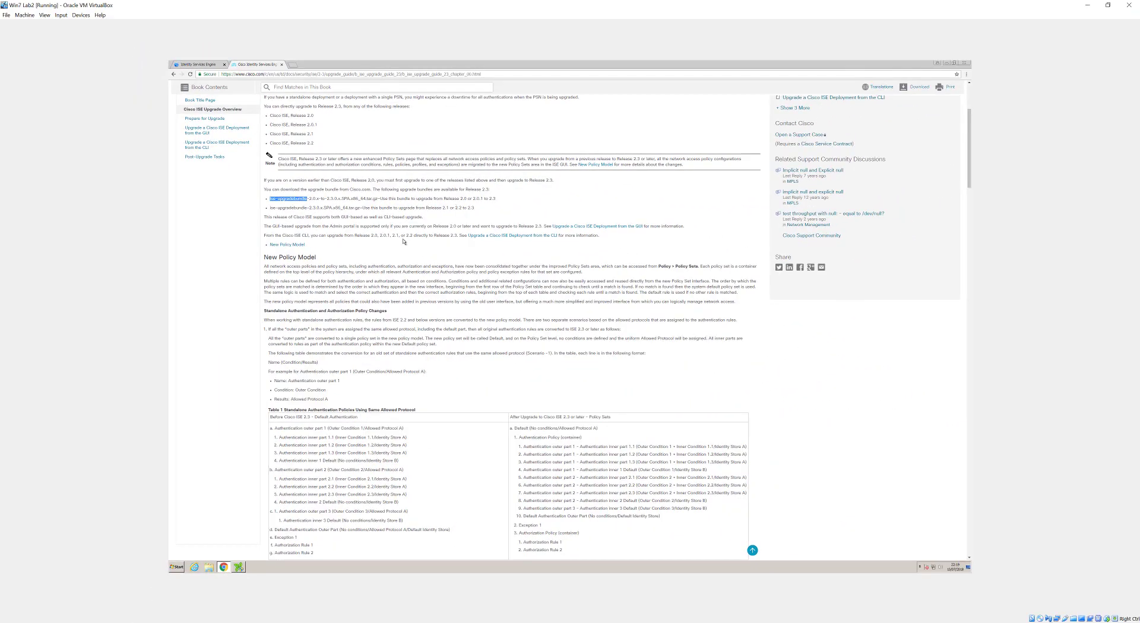
Scroll the upgrade guide back up and return to the Identity Services Engine dashboard.
scroll(405, 235, down, 3)
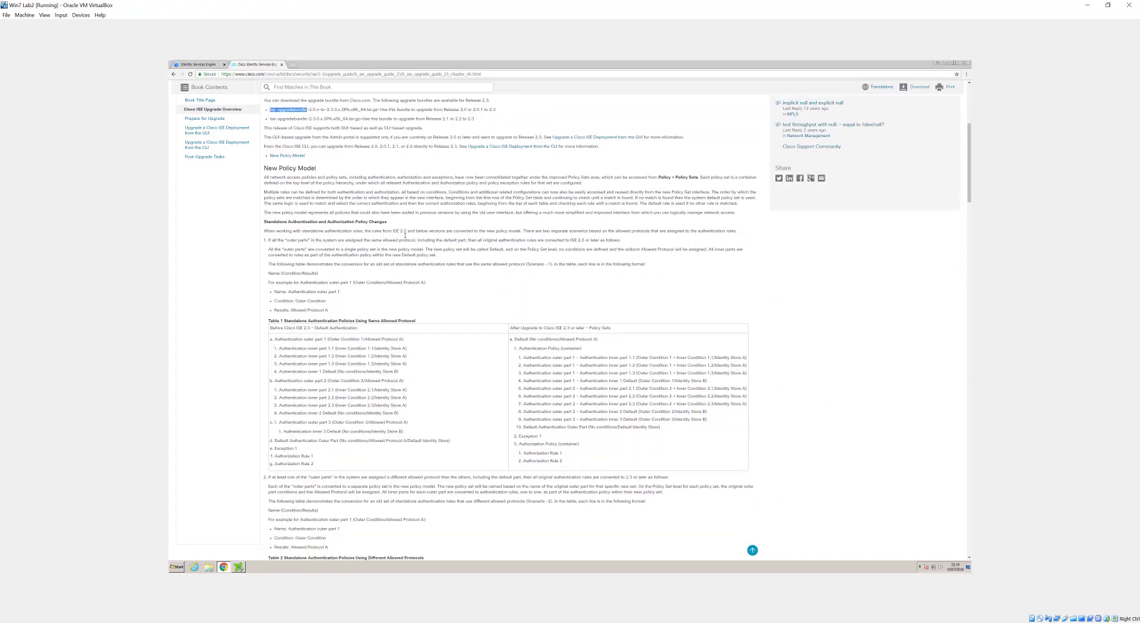
scroll(405, 238, down, 3)
scroll(405, 238, up, 3)
scroll(405, 237, up, 8)
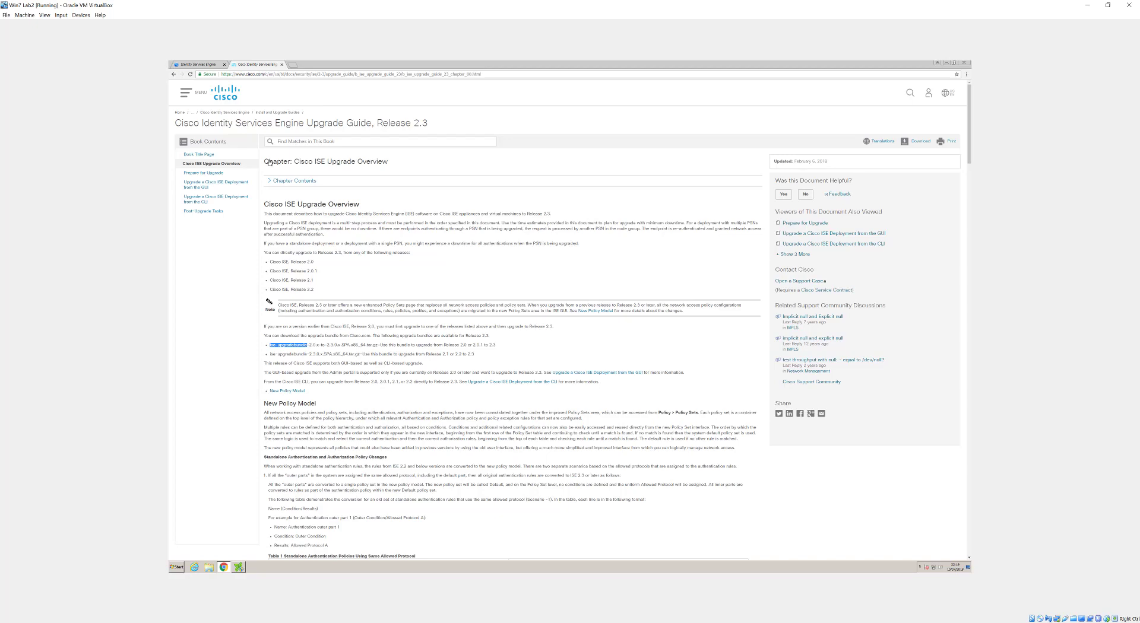
click(198, 64)
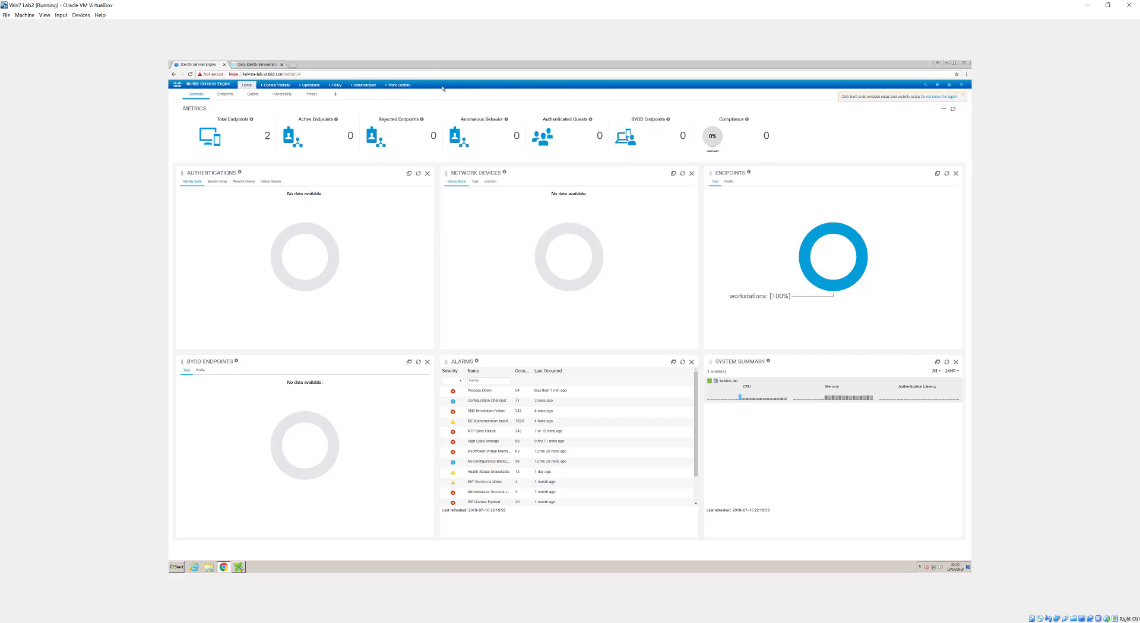
Go to Administration > System > Maintenance and show the empty Repository List.
mouse_move(371, 87)
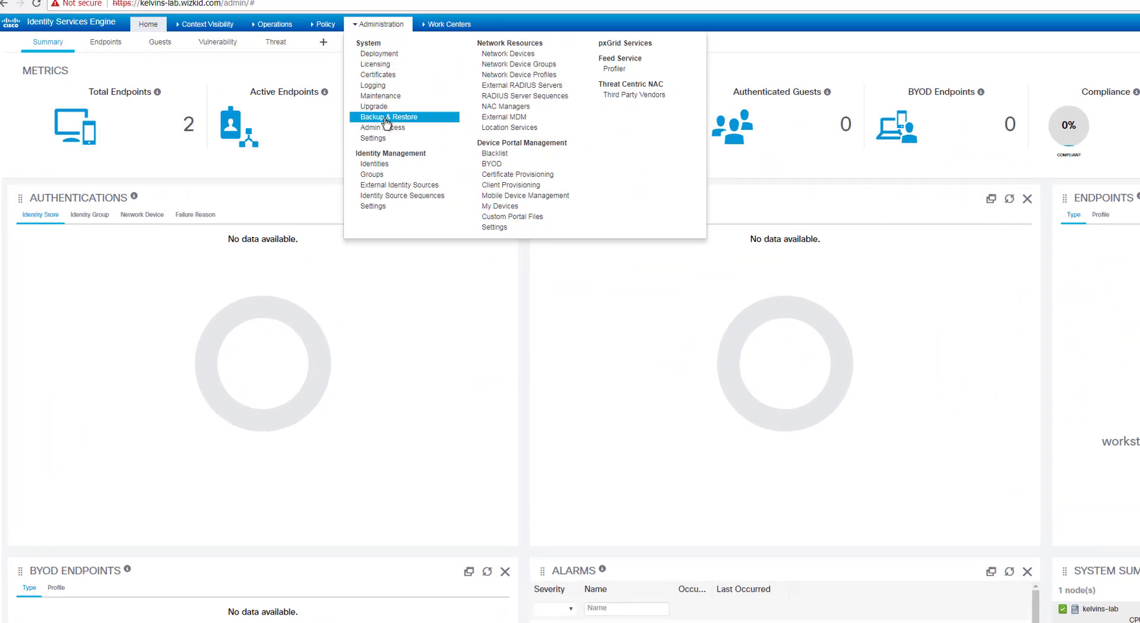
click(397, 102)
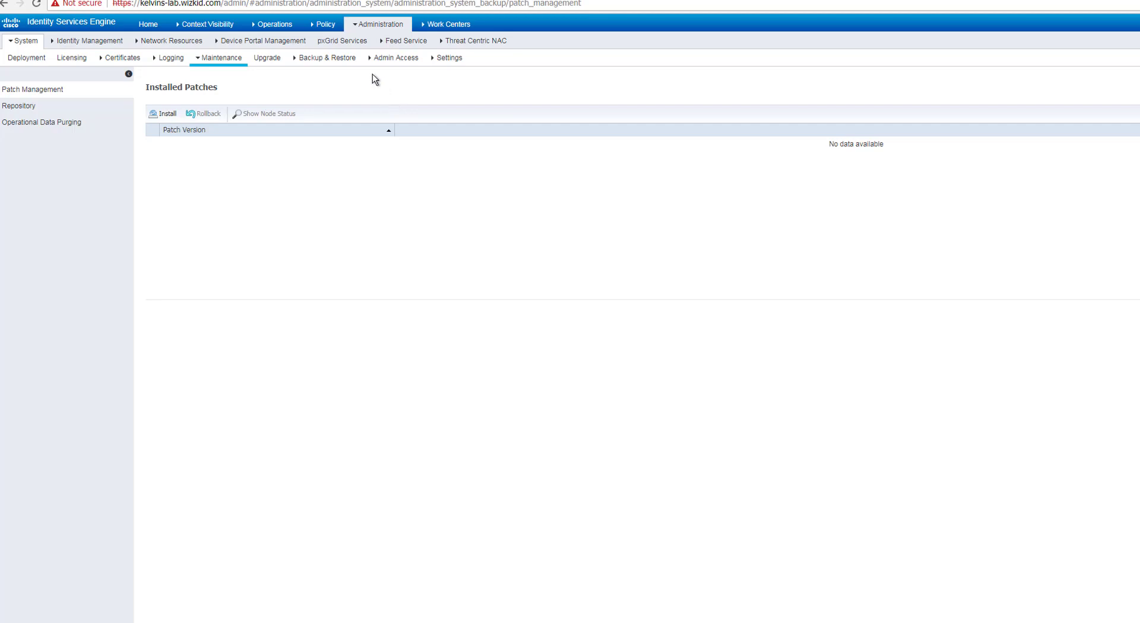
mouse_move(380, 30)
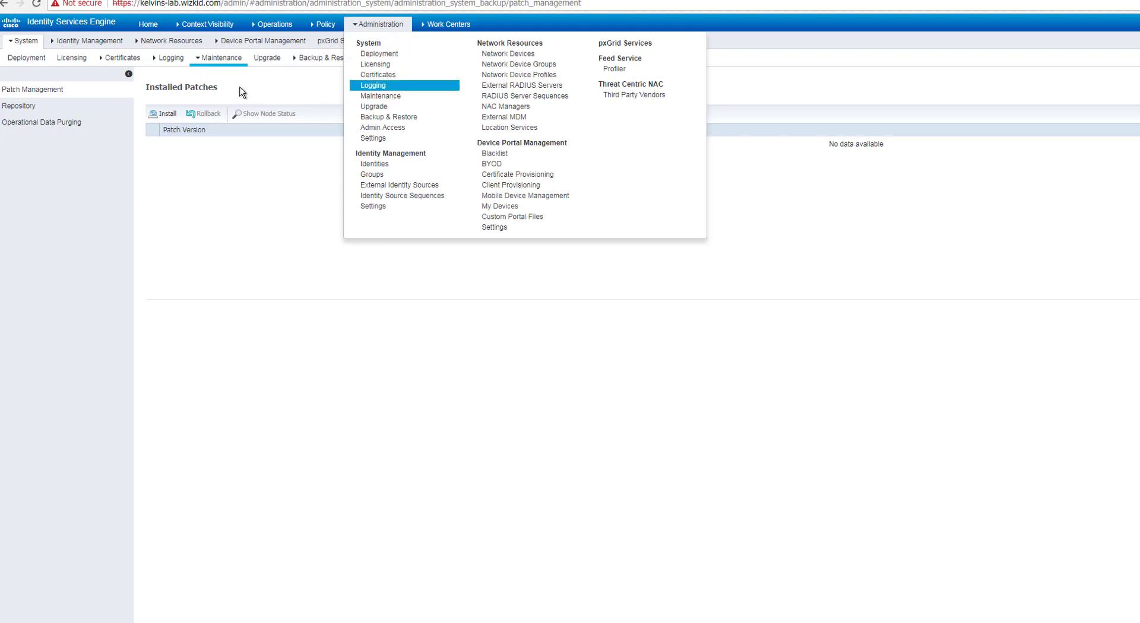
click(12, 106)
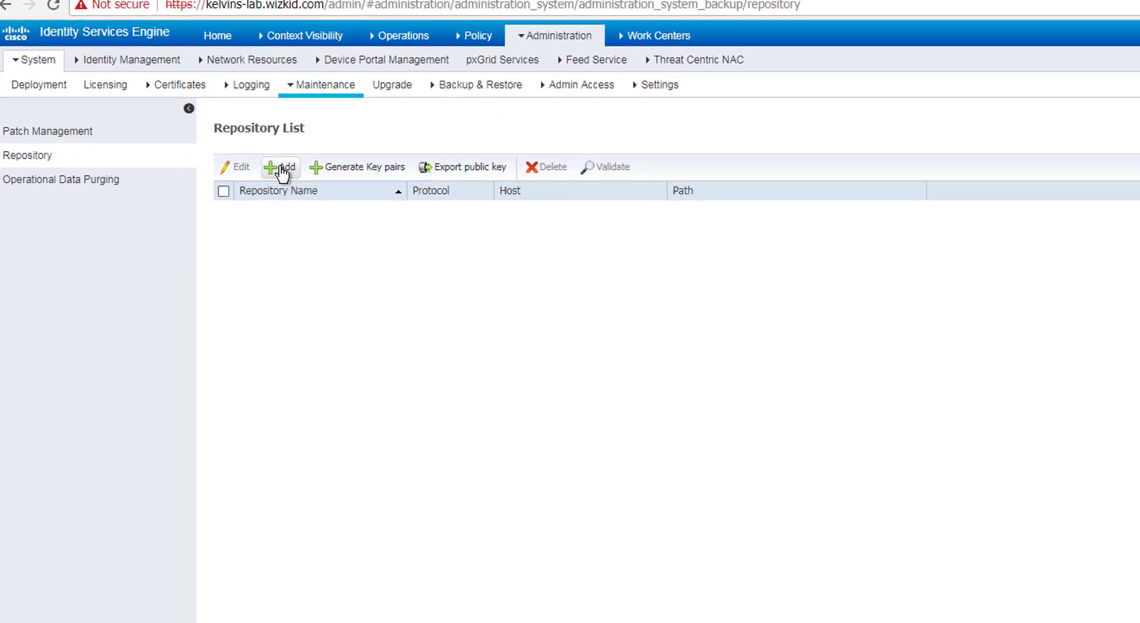
Start a new repository named kelvins_lab using the FTP protocol.
click(281, 169)
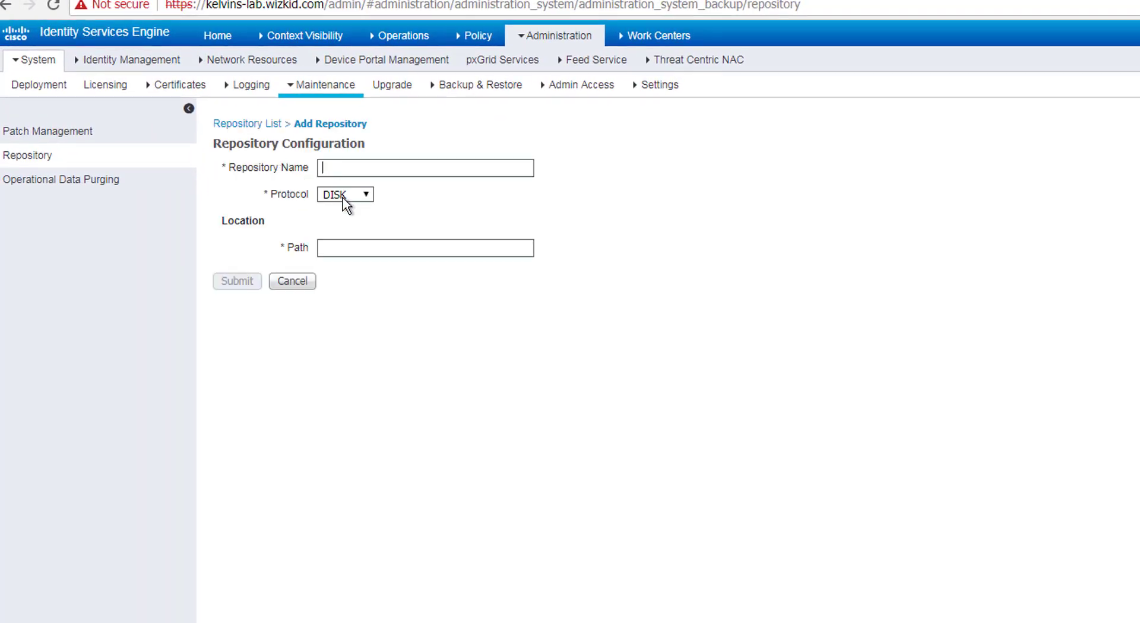
click(349, 172)
text(kelvins)
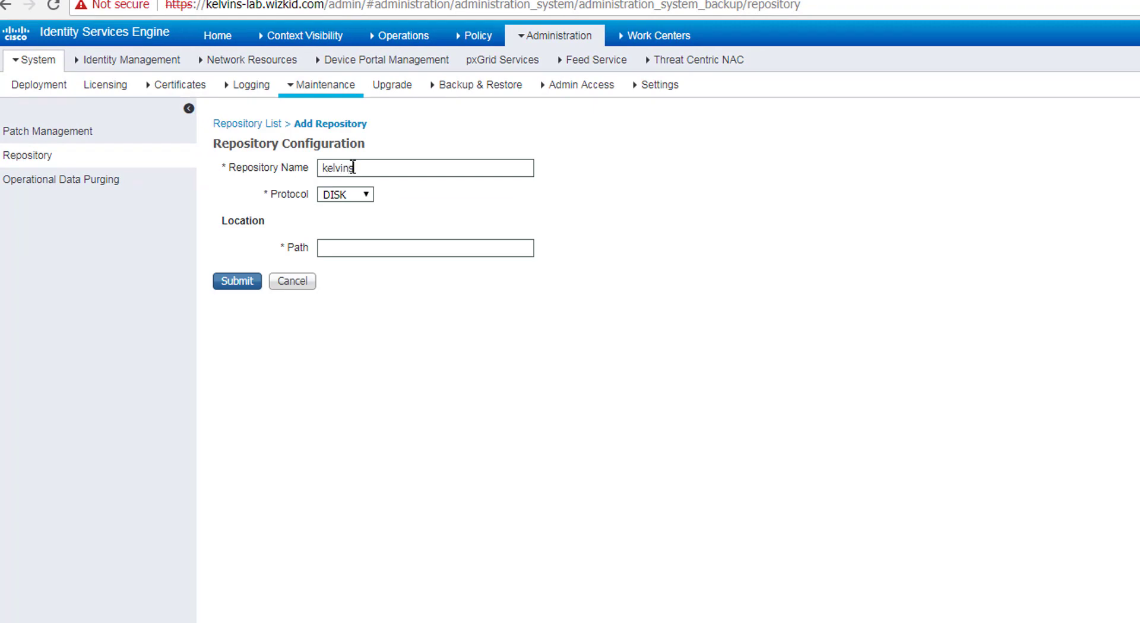
text(_lab)
click(368, 196)
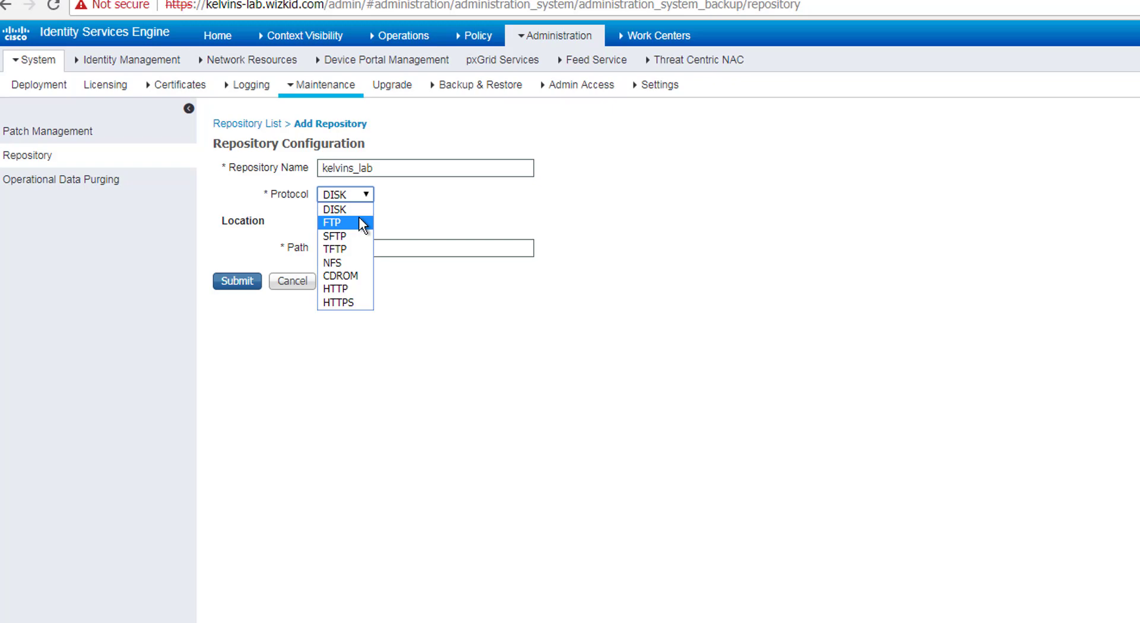
click(360, 219)
Enter server 192.168.50.5 and root path / for the repository.
click(356, 247)
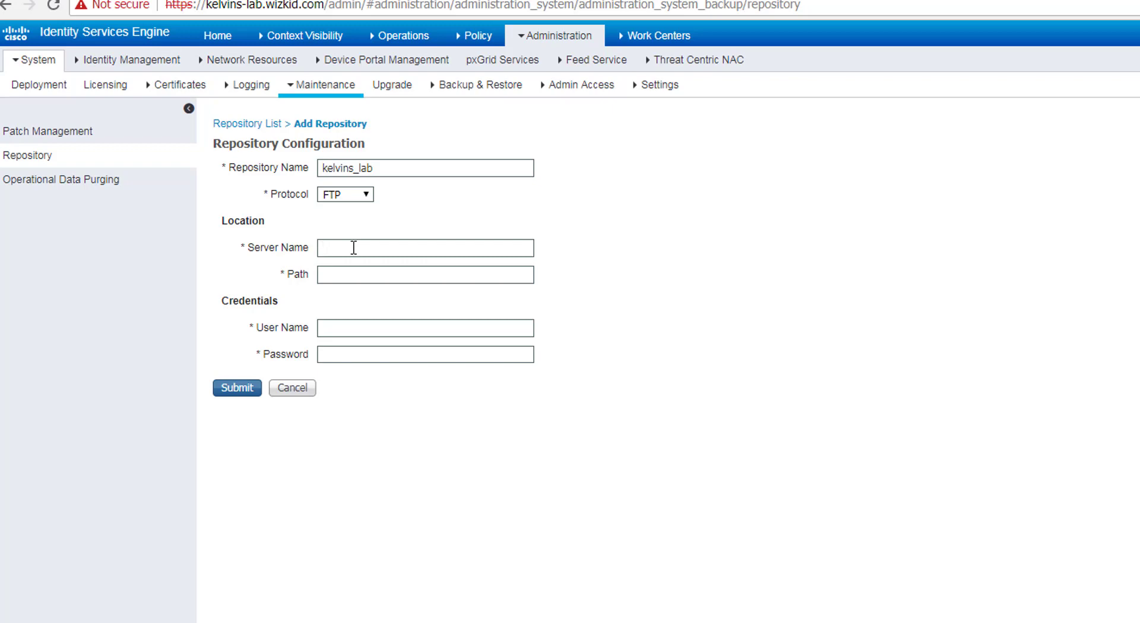
text(192.168.)
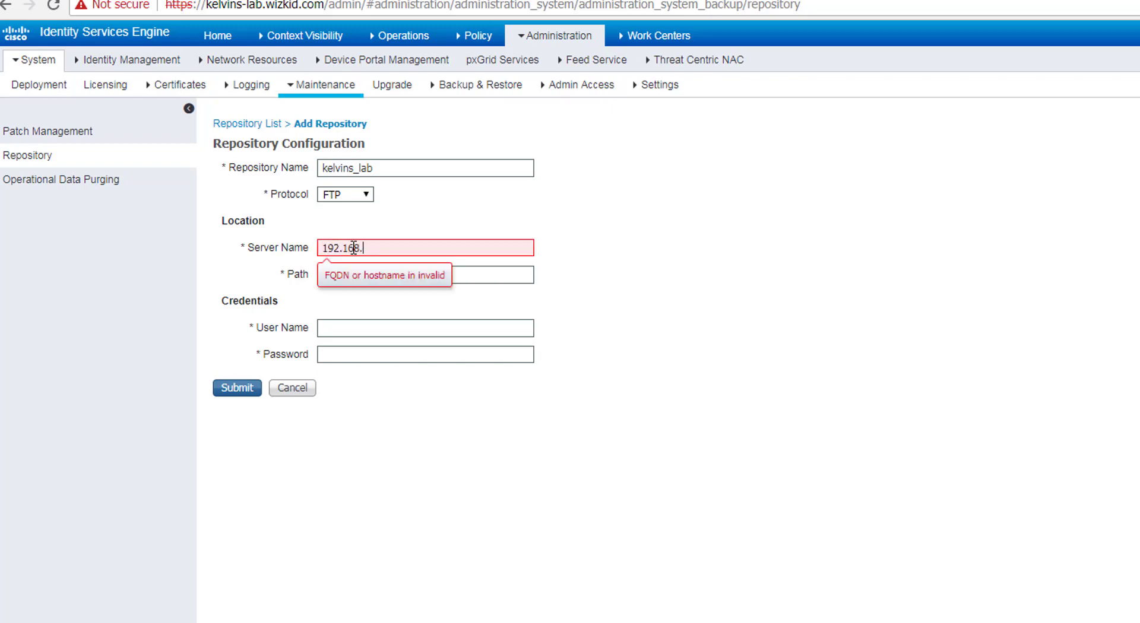
text(50.5)
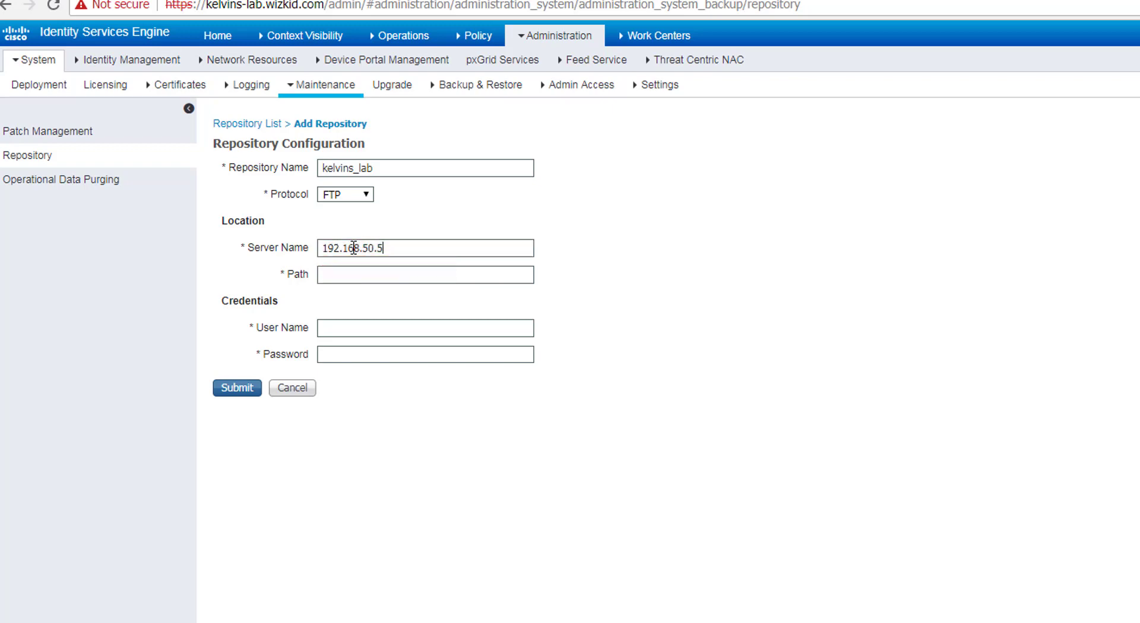
click(380, 274)
text(\)
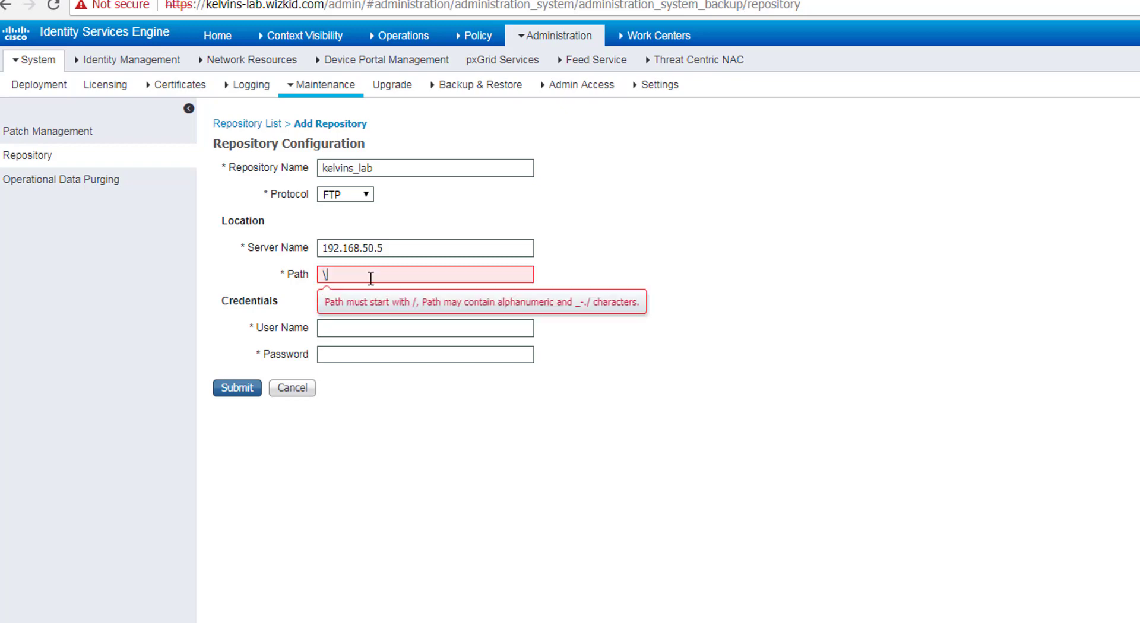
key(BackSpace)
text(/)
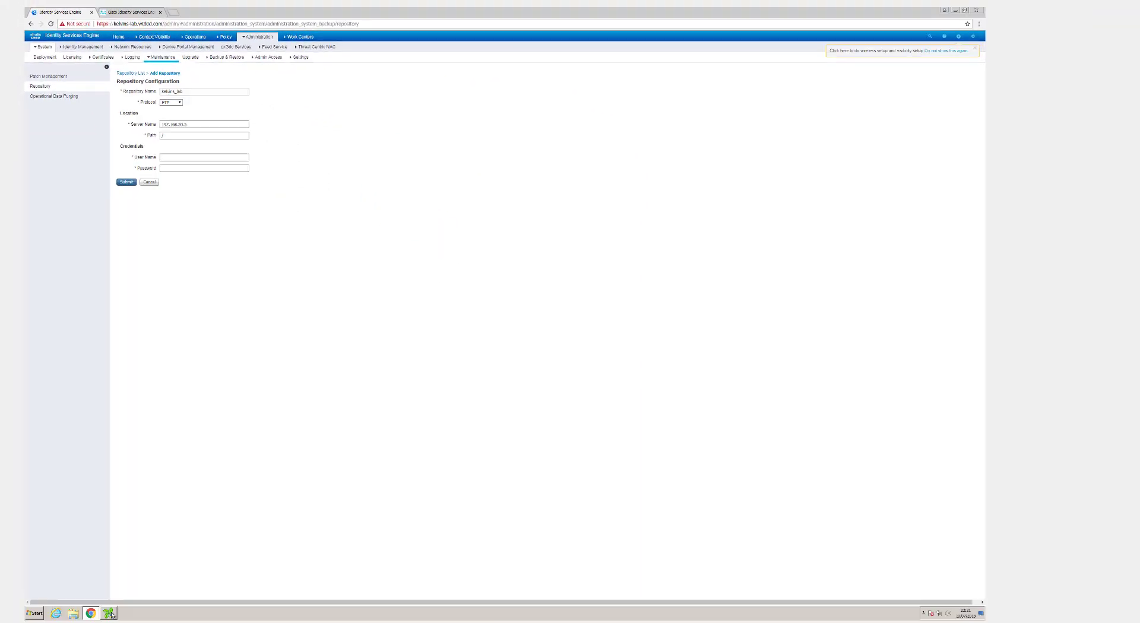
Bring up the Xlight FTP Server console and view its user list.
click(109, 613)
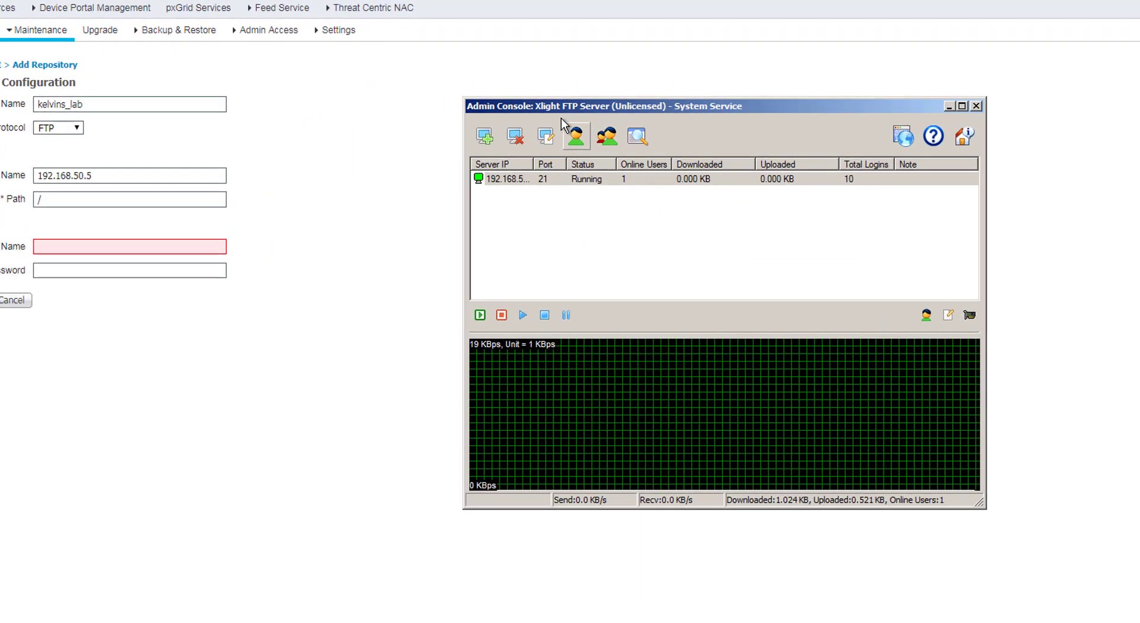
drag(562, 108, 476, 108)
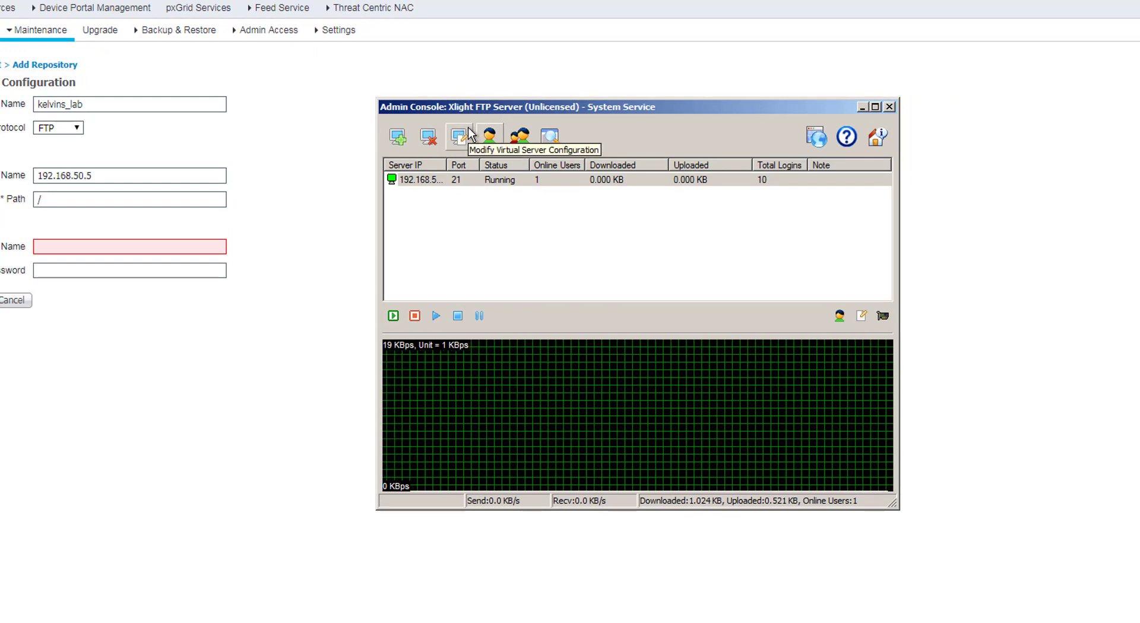
click(494, 147)
Enter the FTP user's name and password, submit the repository, and close the user list.
click(195, 246)
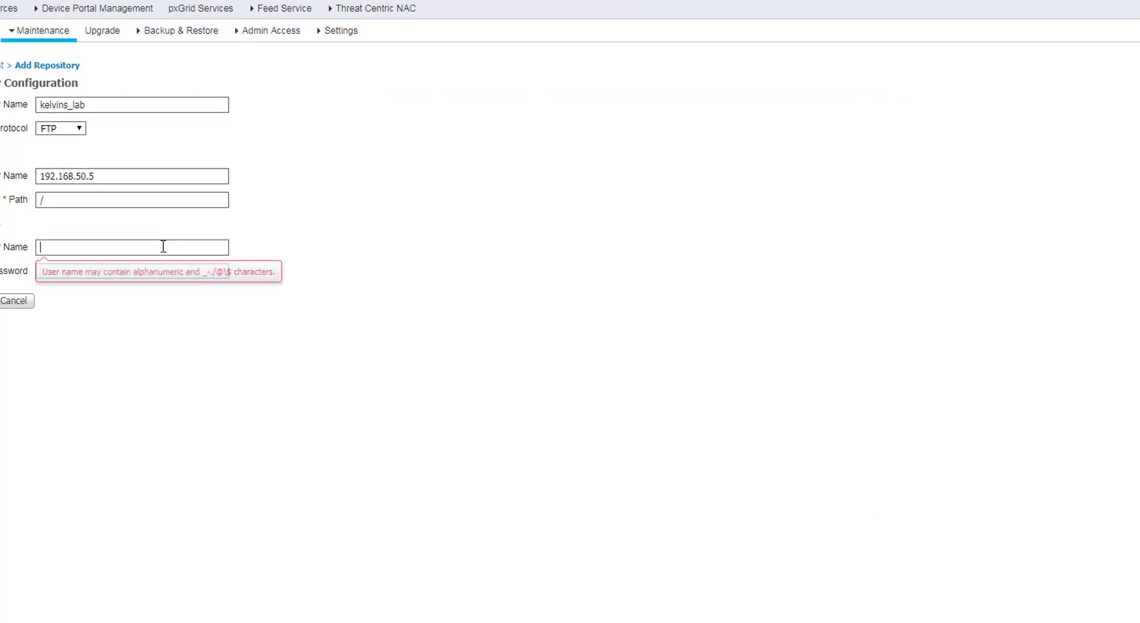
text(kelvin)
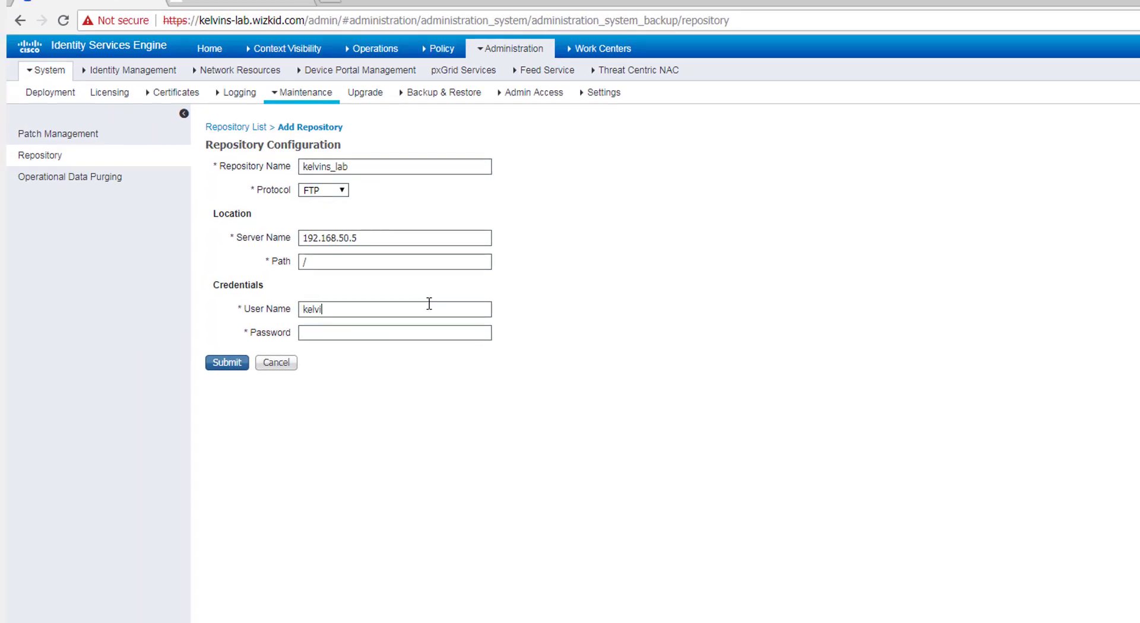
key(Tab)
text(****)
text(*****)
click(233, 365)
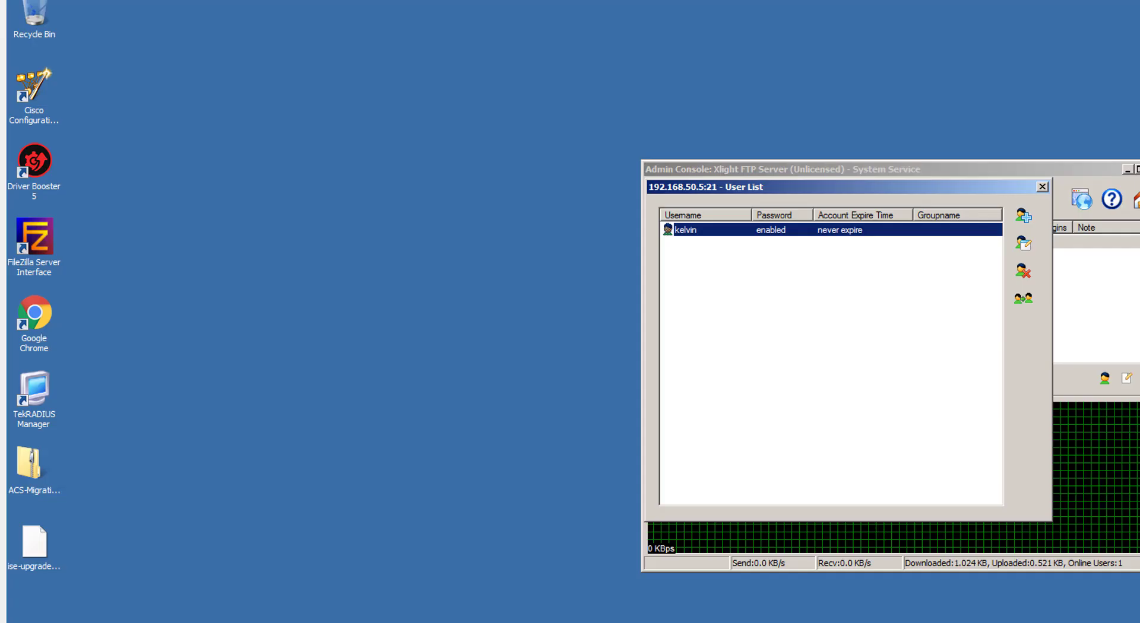
click(1042, 187)
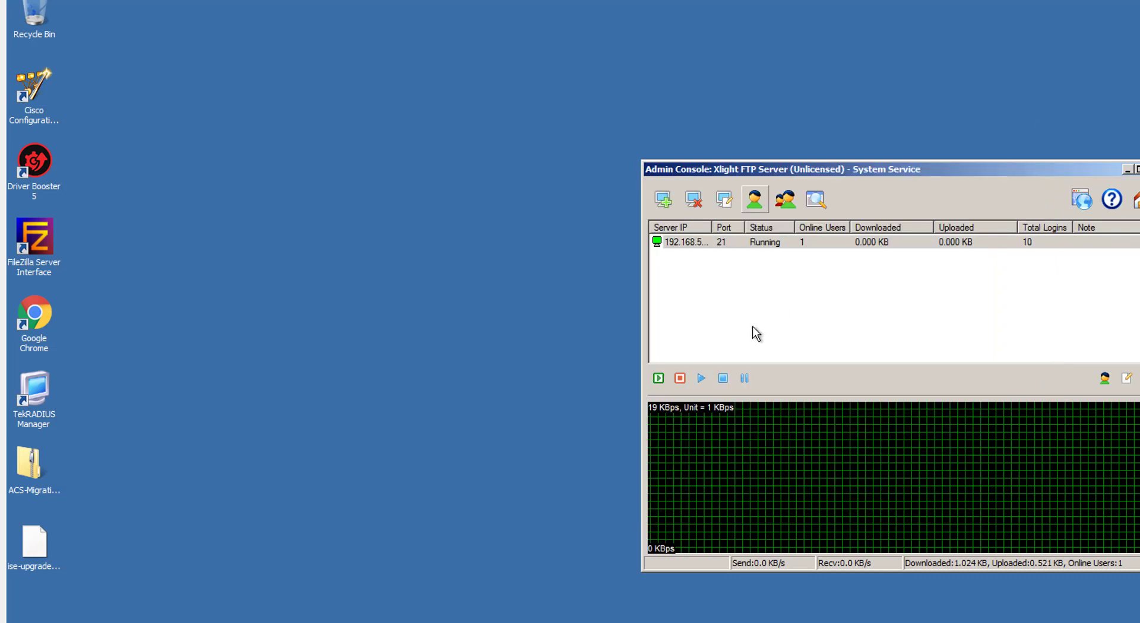
Reveal the full upgrade bundle file name and go to the Upgrade page's Download Bundle step.
drag(165, 544, 58, 579)
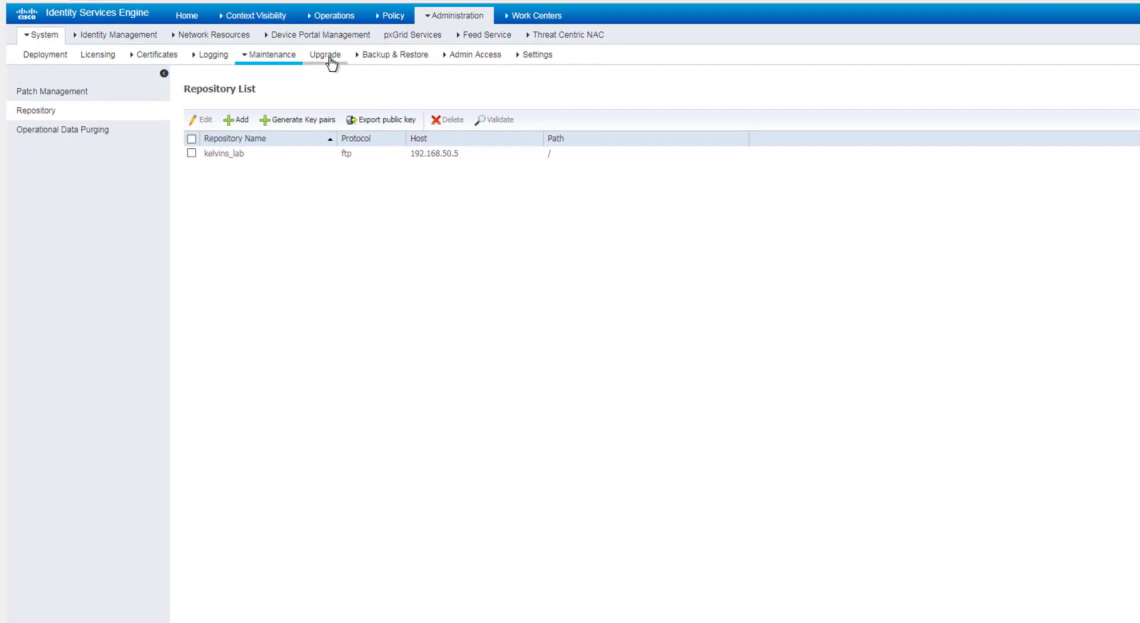
click(331, 62)
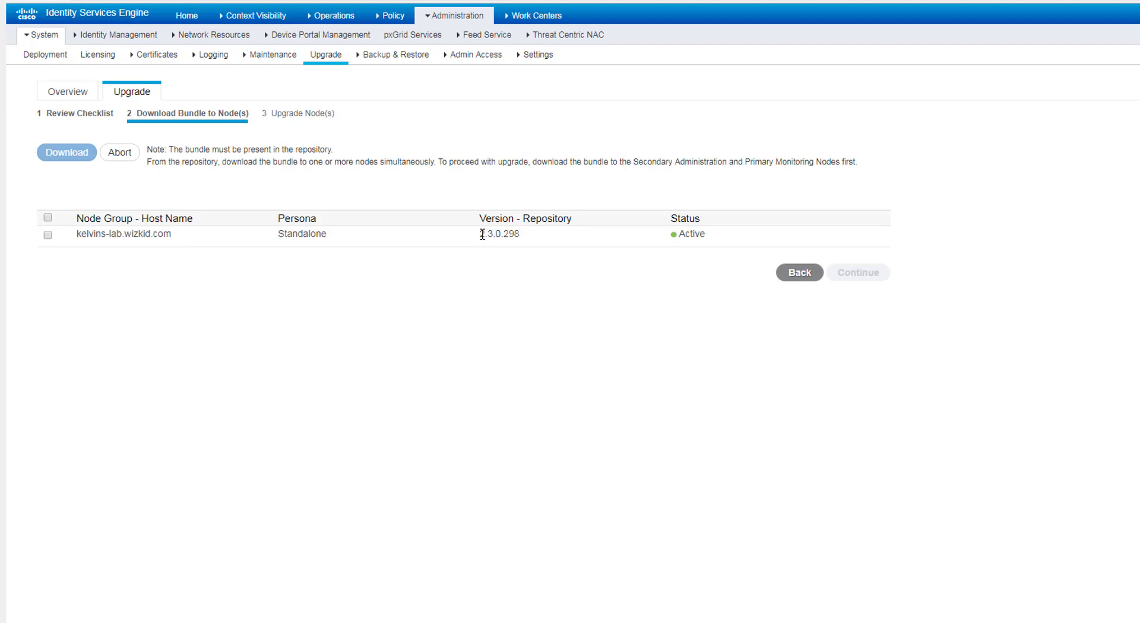
Select the standalone node at version 2.3.0.298 and open the repository and bundle chooser.
drag(481, 237, 525, 242)
click(636, 242)
click(48, 236)
click(48, 236)
click(48, 237)
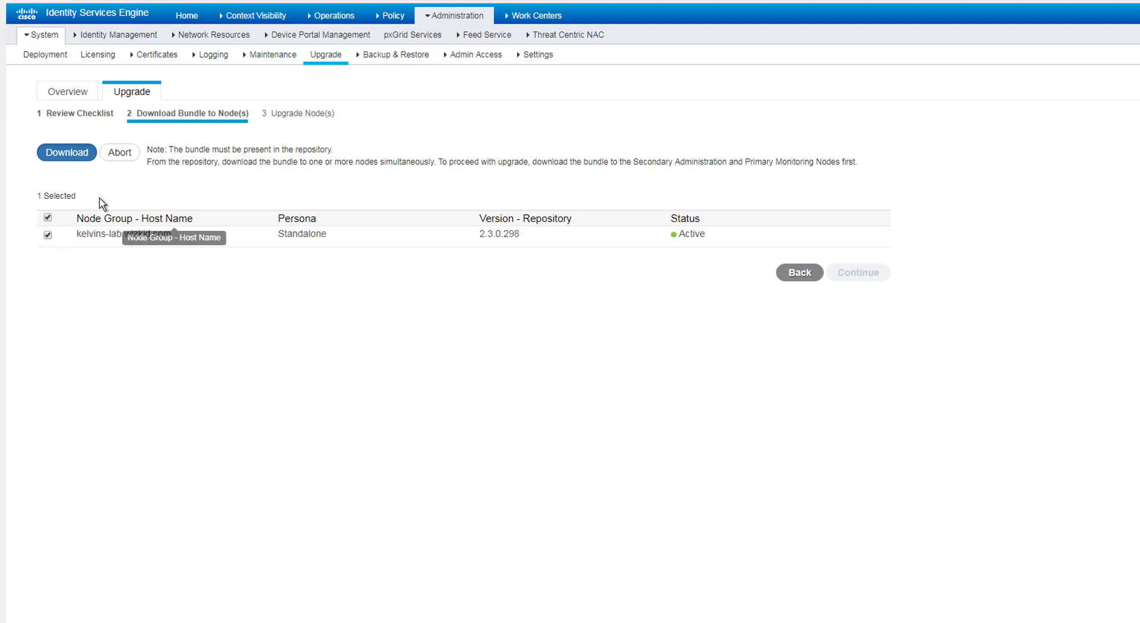
click(84, 160)
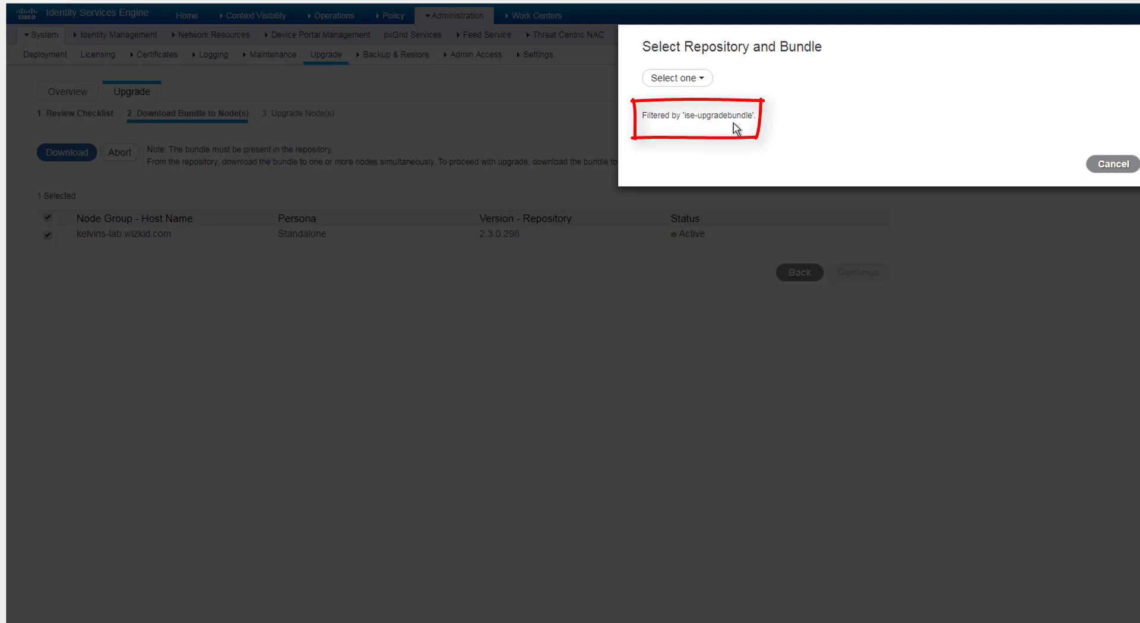
Choose repository kelvins_lab and the ise-upgradebundle 2.4.0.357 bundle, then confirm.
click(701, 79)
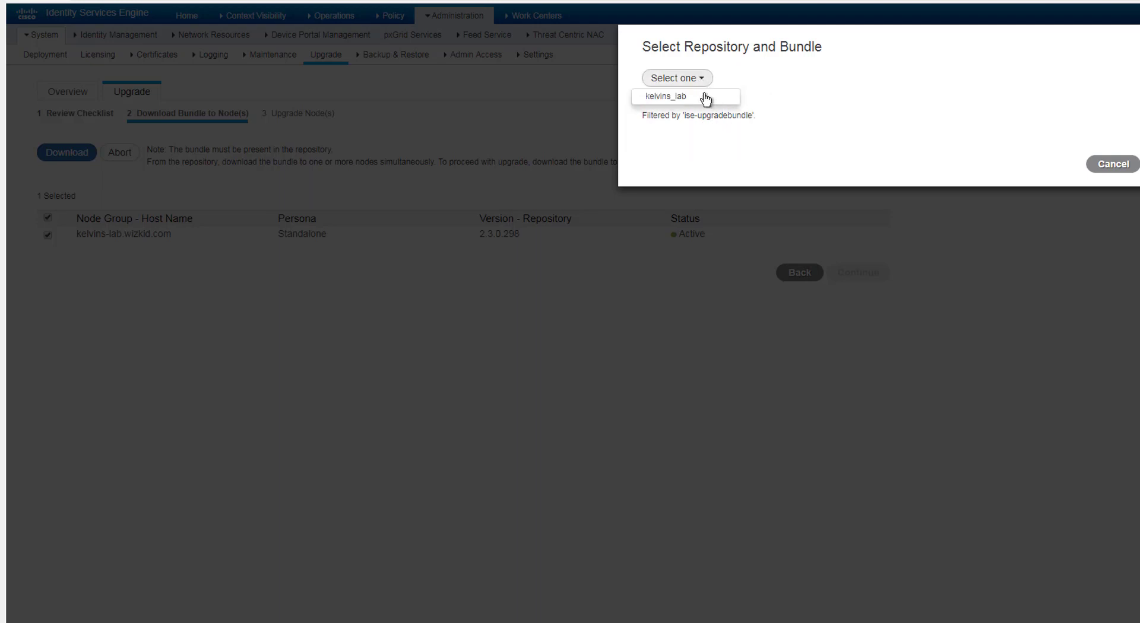
click(703, 96)
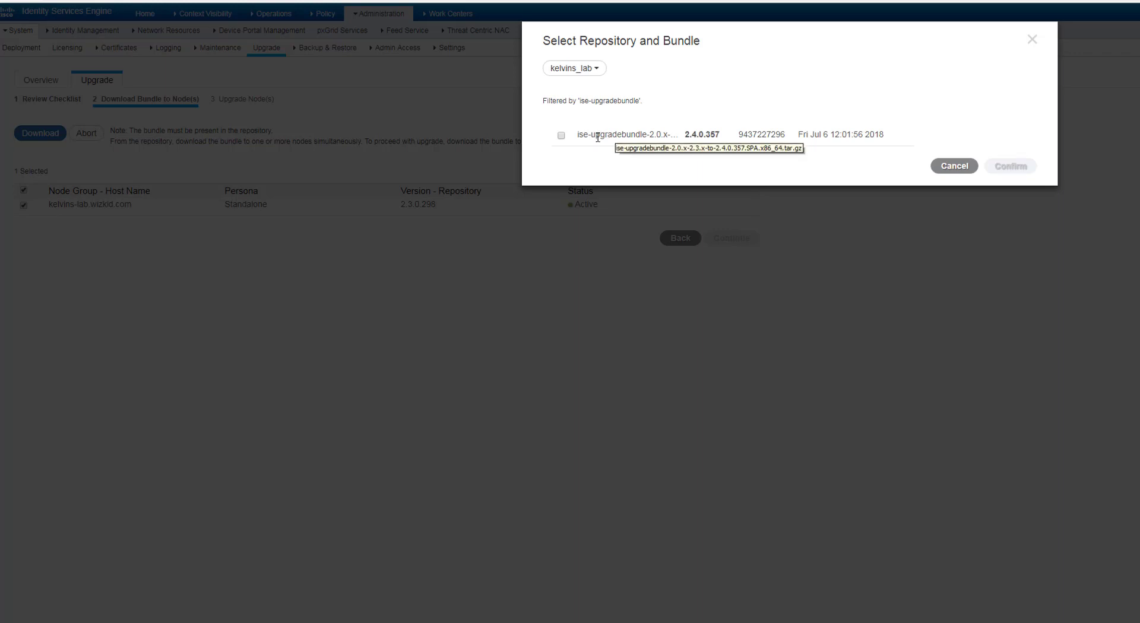
click(561, 136)
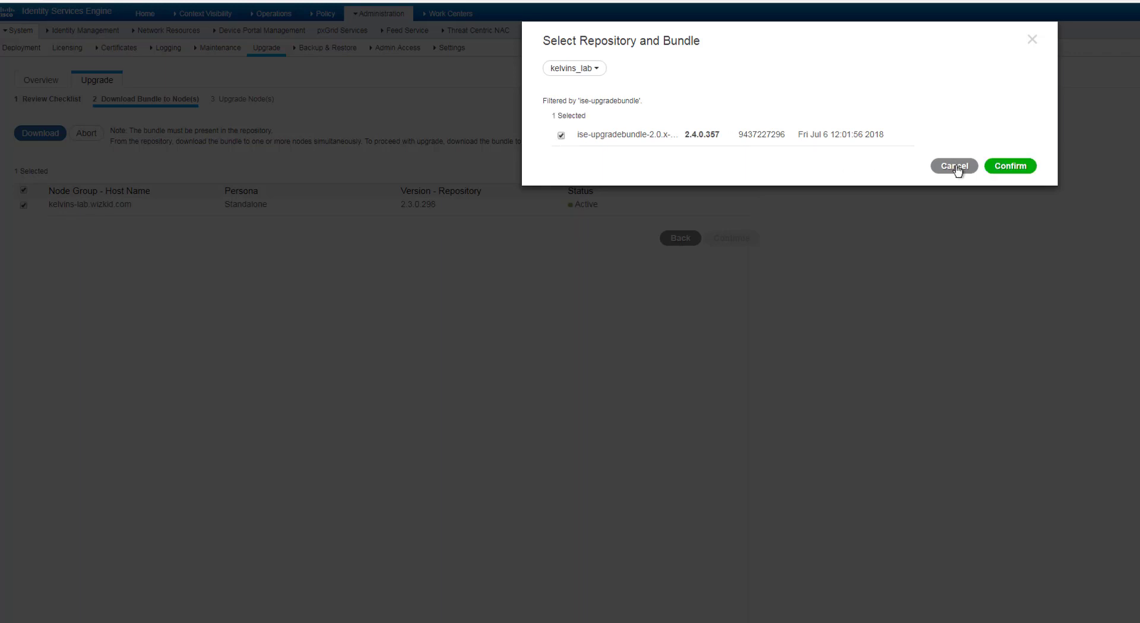
click(1002, 168)
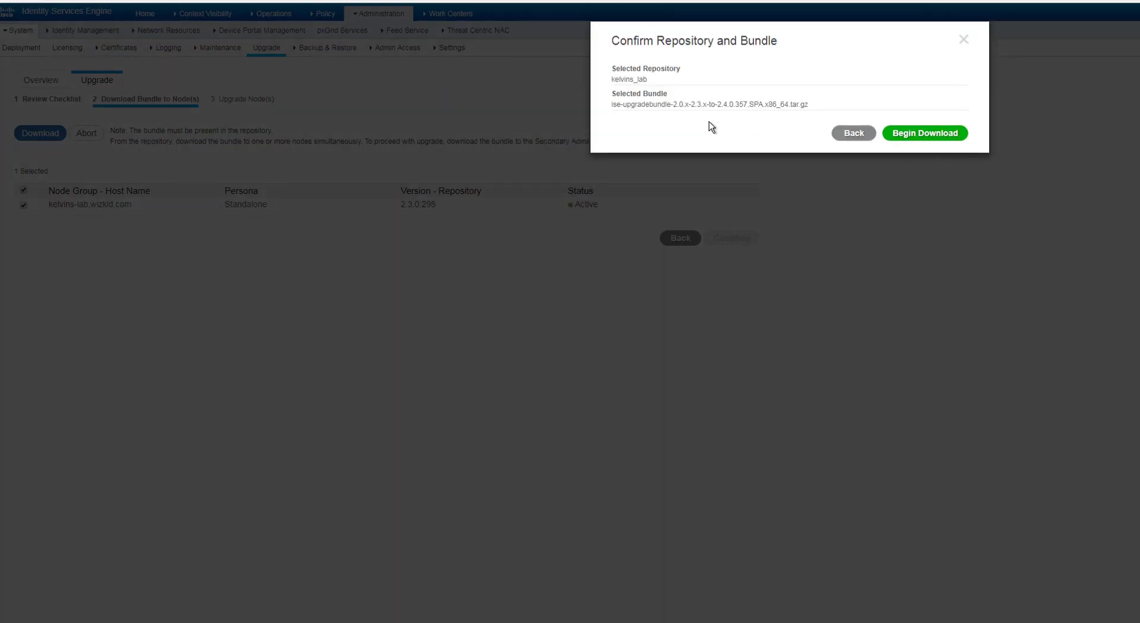
Download the upgrade bundle from repository kelvins_lab to the standalone node until it reads Ready for upgrade.
click(895, 137)
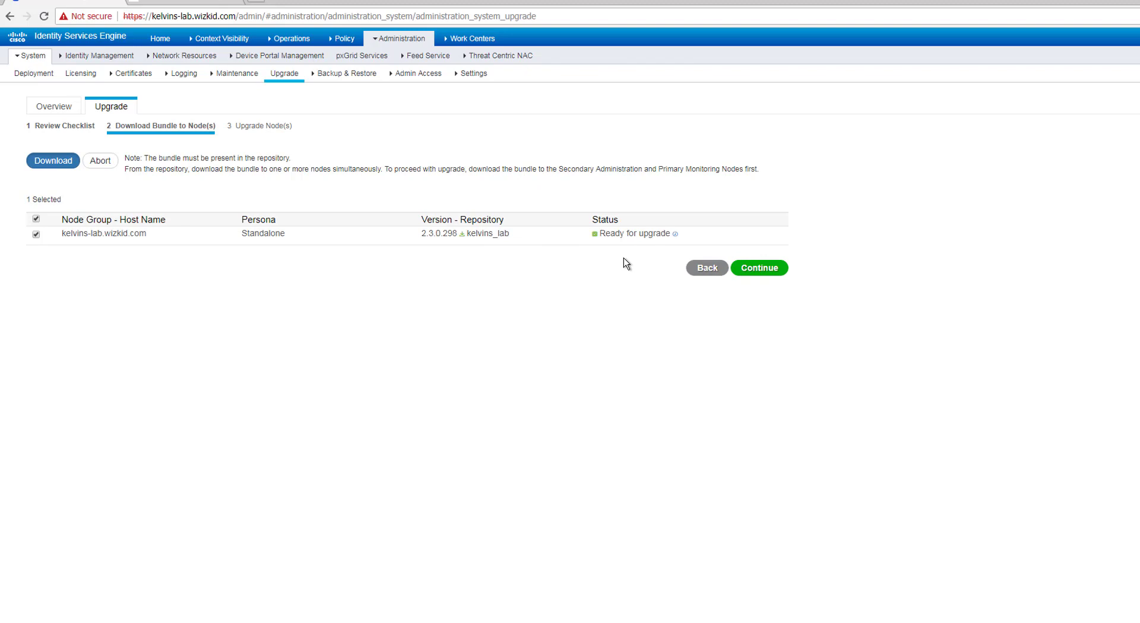
click(780, 270)
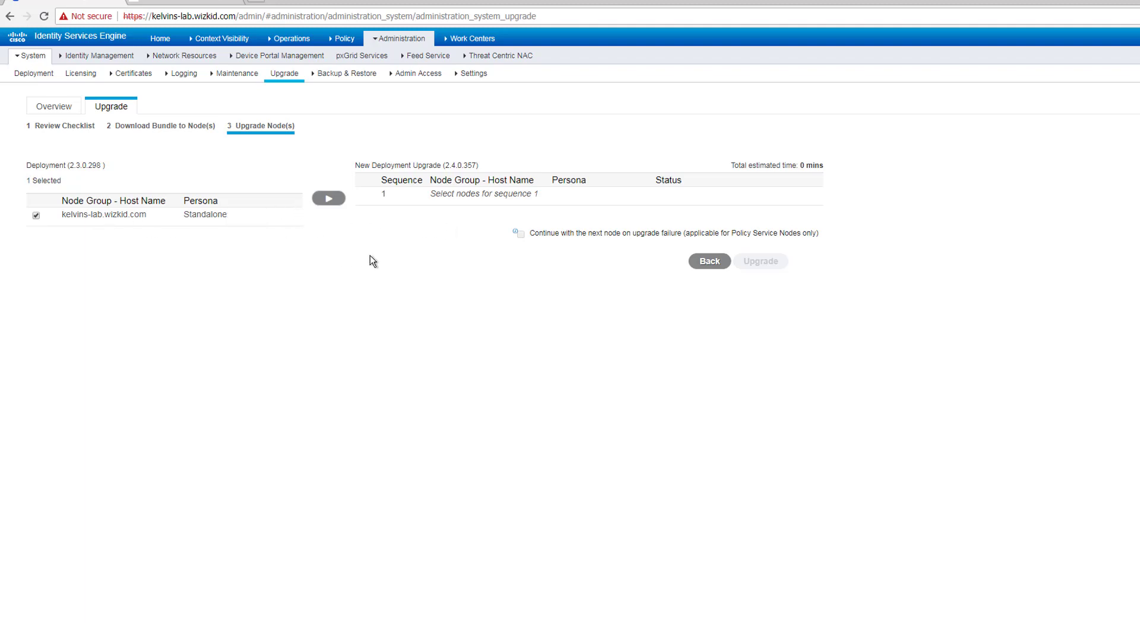
Queue the standalone node as sequence 1 for the 2.4.0.357 upgrade and start upgrading it.
click(336, 201)
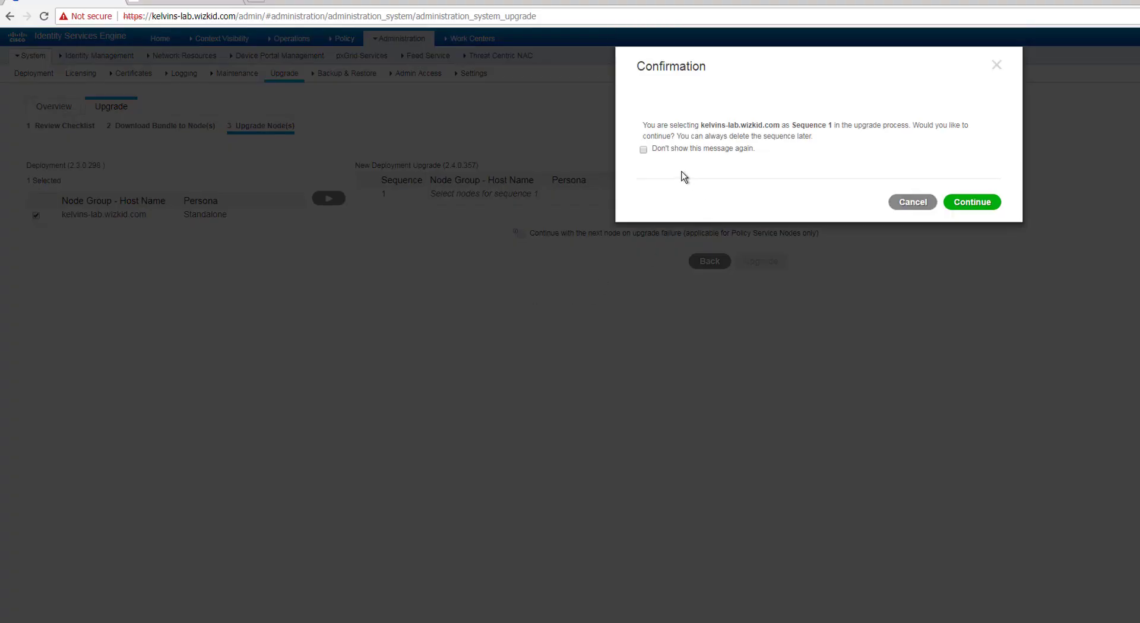
click(645, 149)
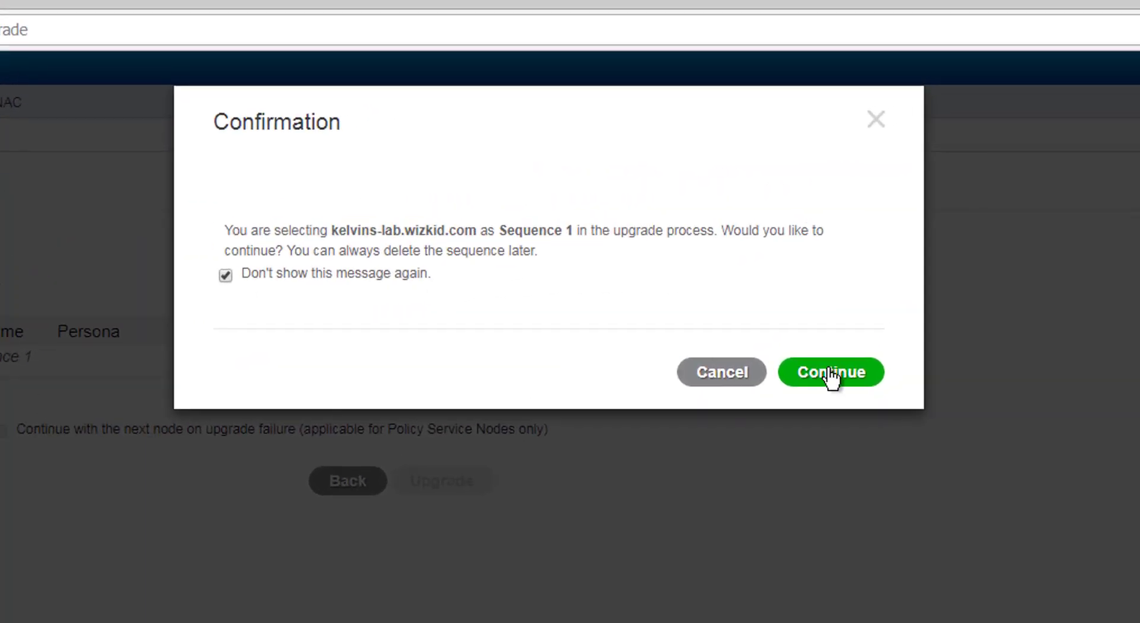
click(816, 375)
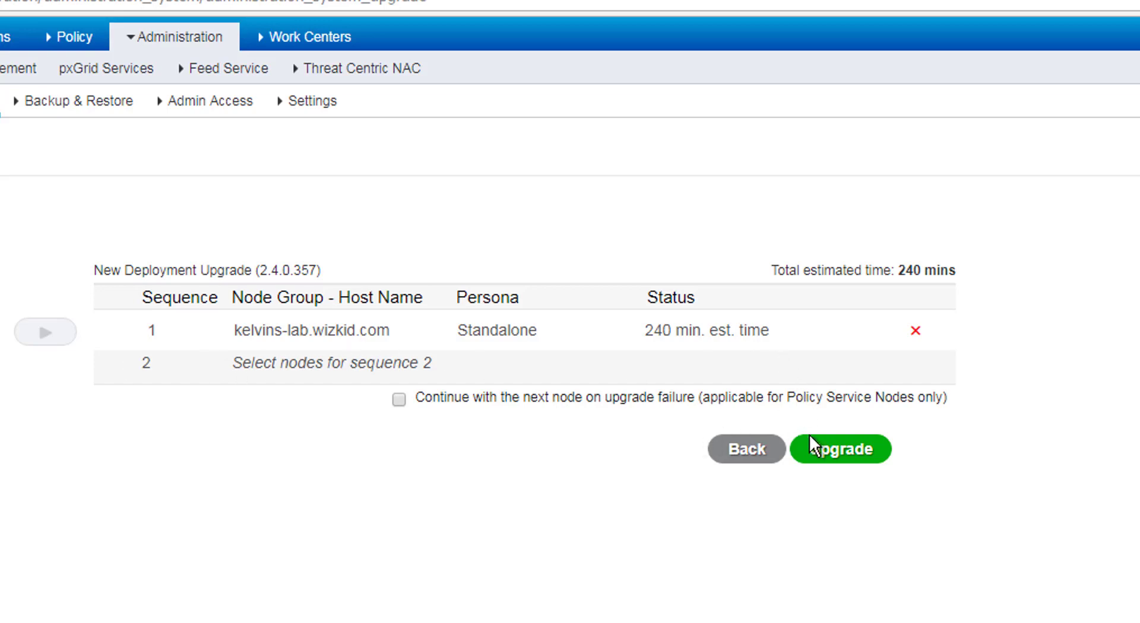
click(836, 452)
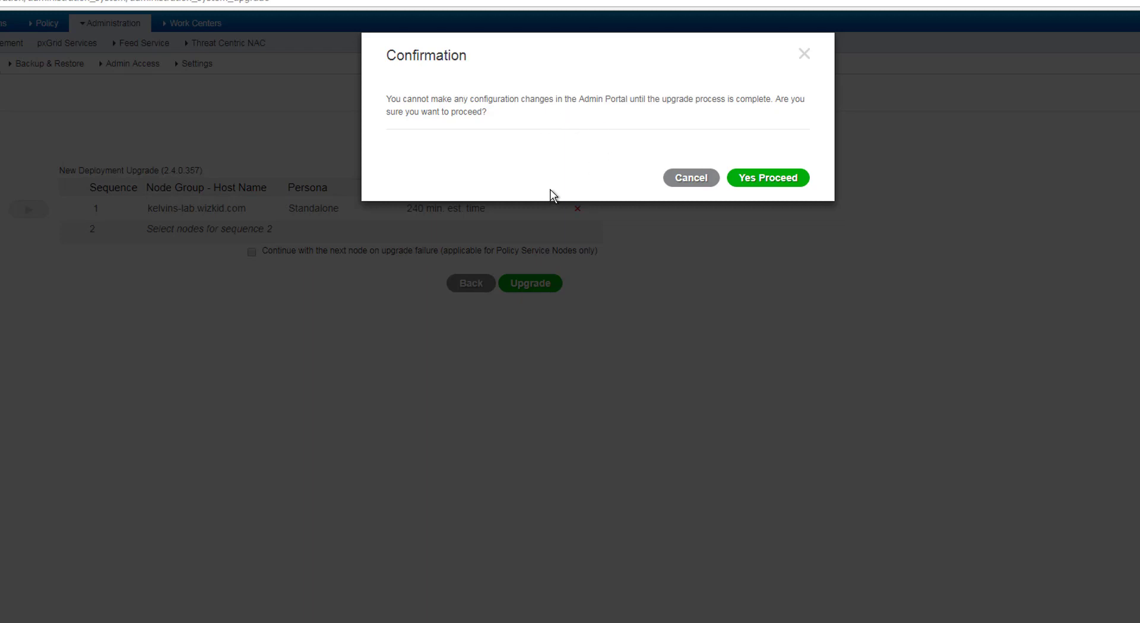
Answer Yes Proceed so the standalone node starts upgrading to 2.4.0.357.
click(768, 180)
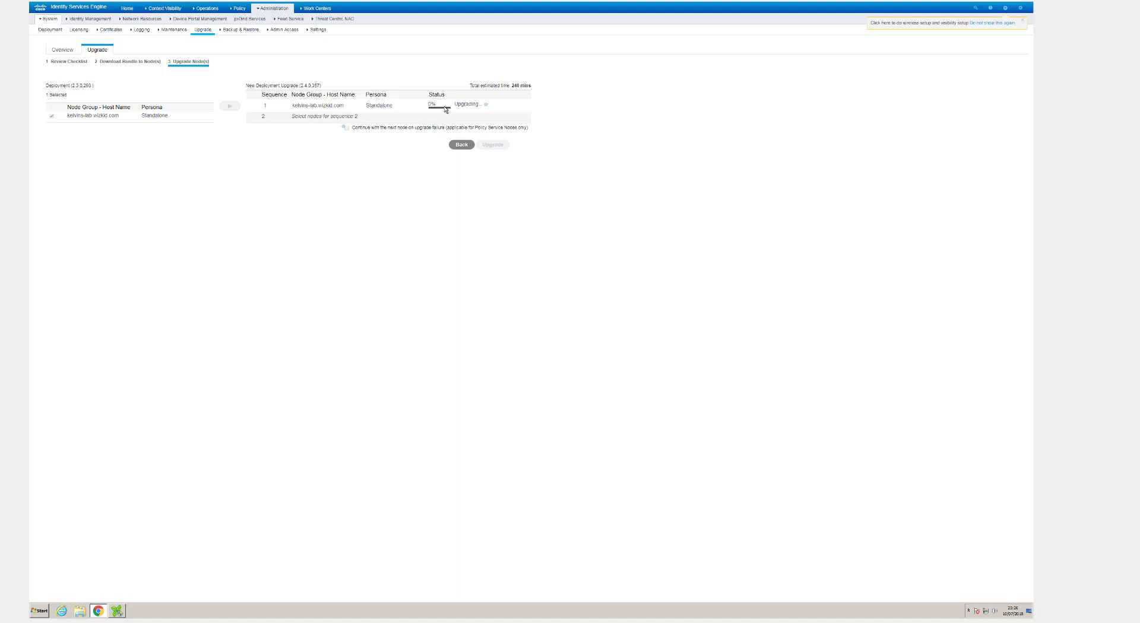
mouse_move(485, 106)
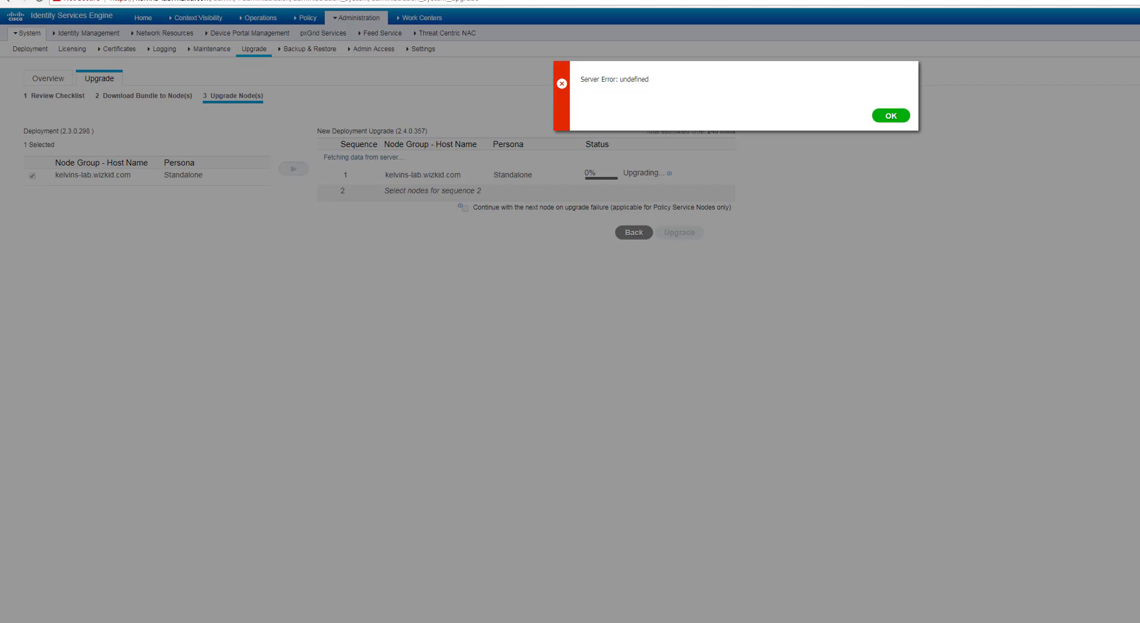
mouse_move(270, 603)
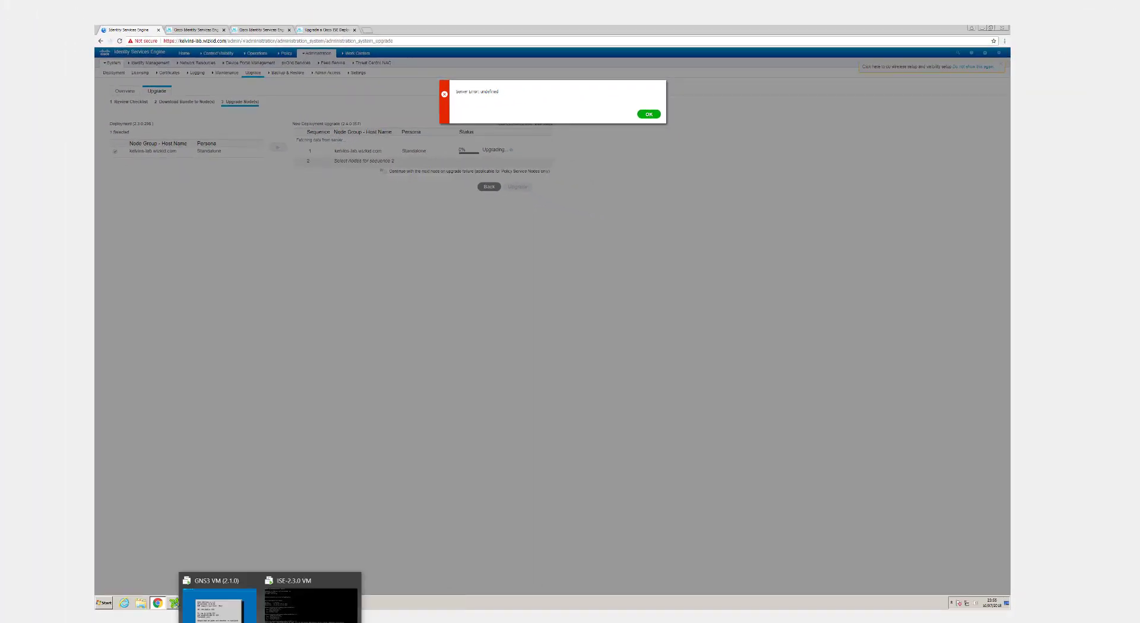
On the ISE VM console, run 'show version' and 'show application status ise' to check version 2.3.0.298 and stopped services.
click(312, 604)
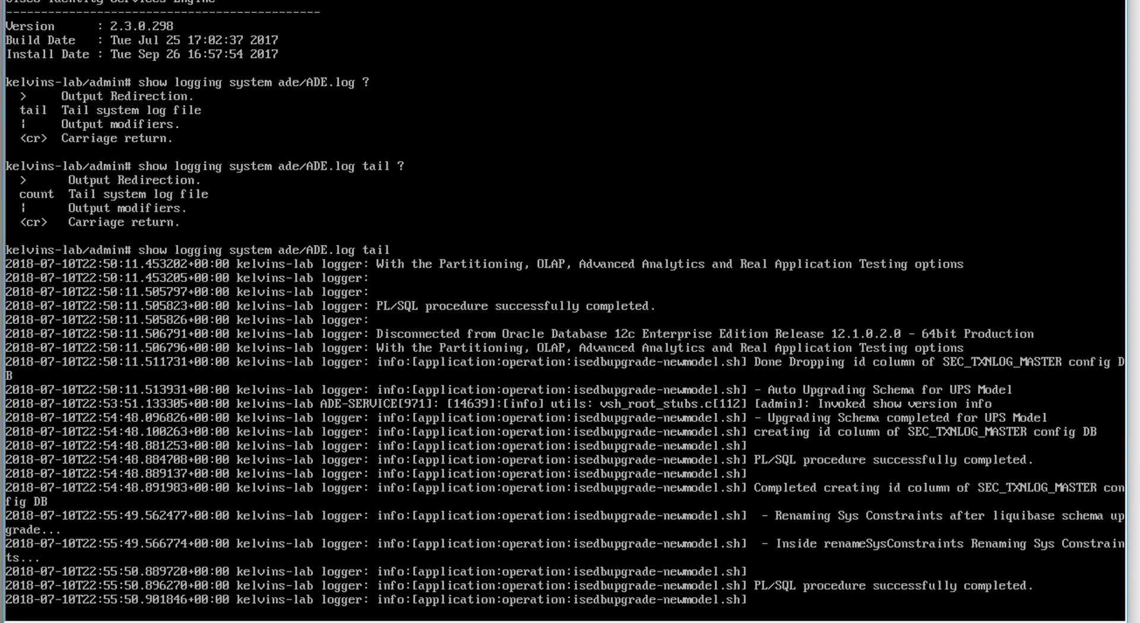
key(ctrl+c)
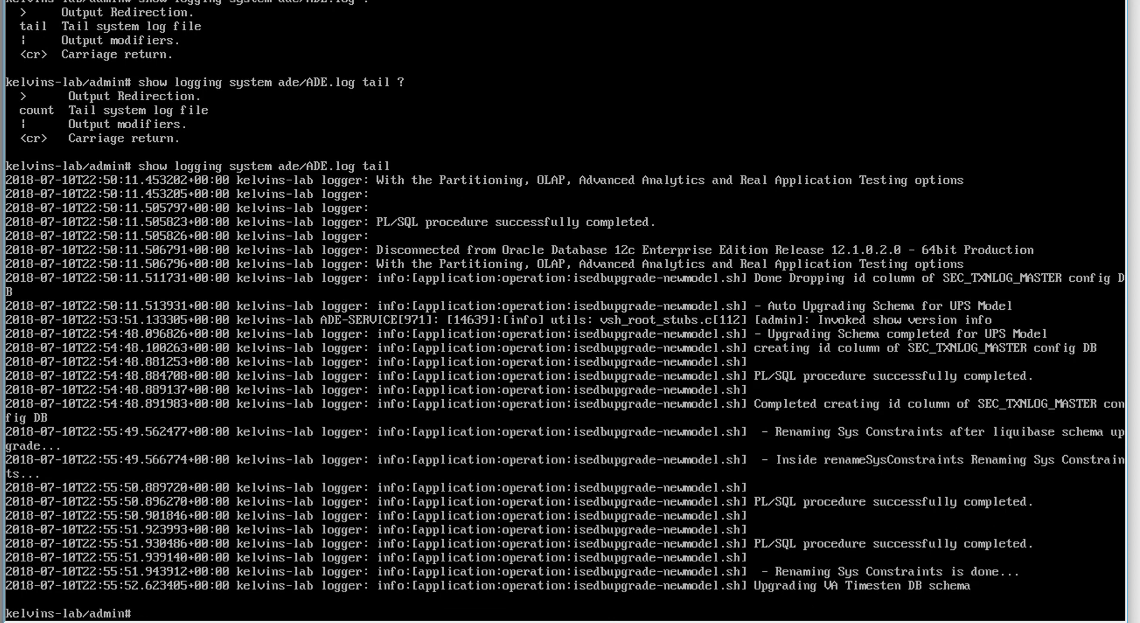
text(show version)
key(Return)
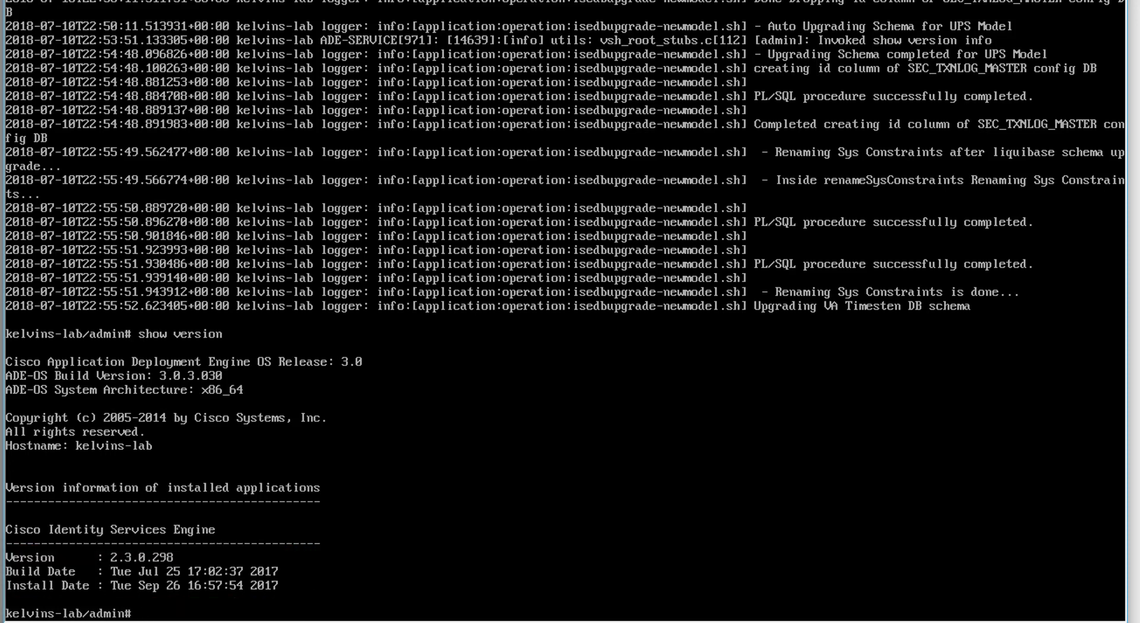
text(show application status ise)
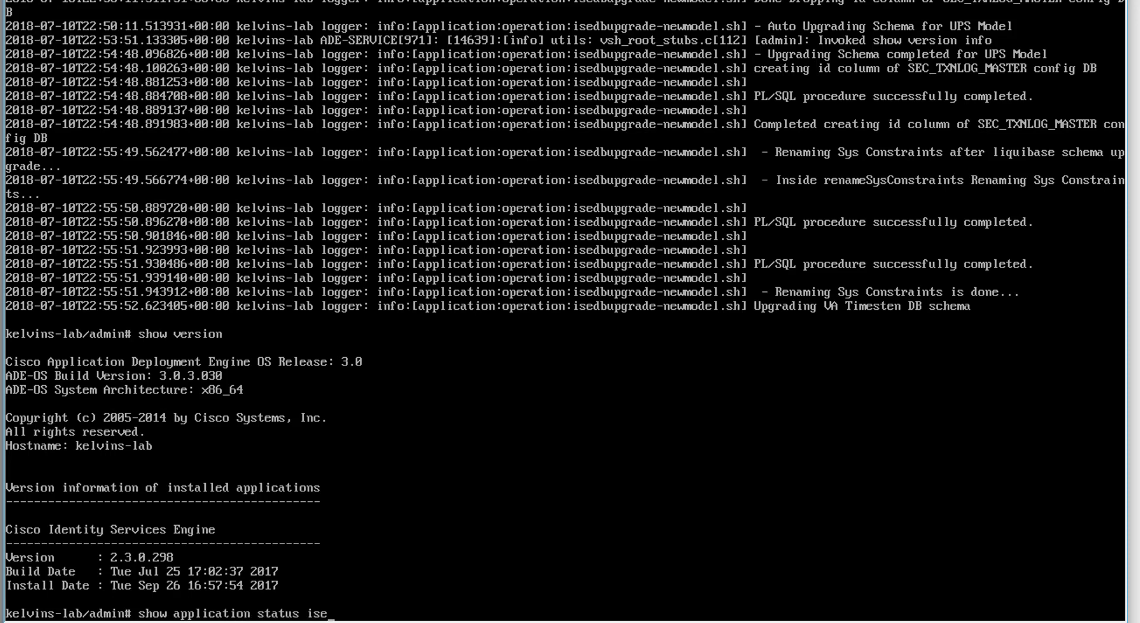
key(Return)
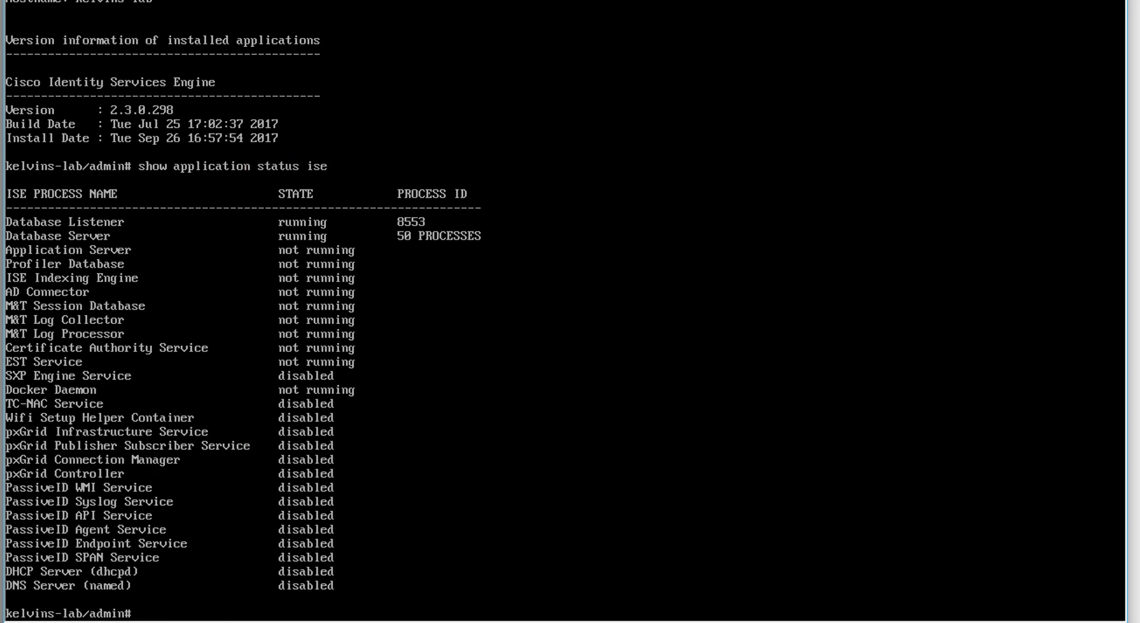
Tail ADE.log on the console twice to follow the schema and configuration data upgrade progress.
text(show logging system ade/ADE.log tail)
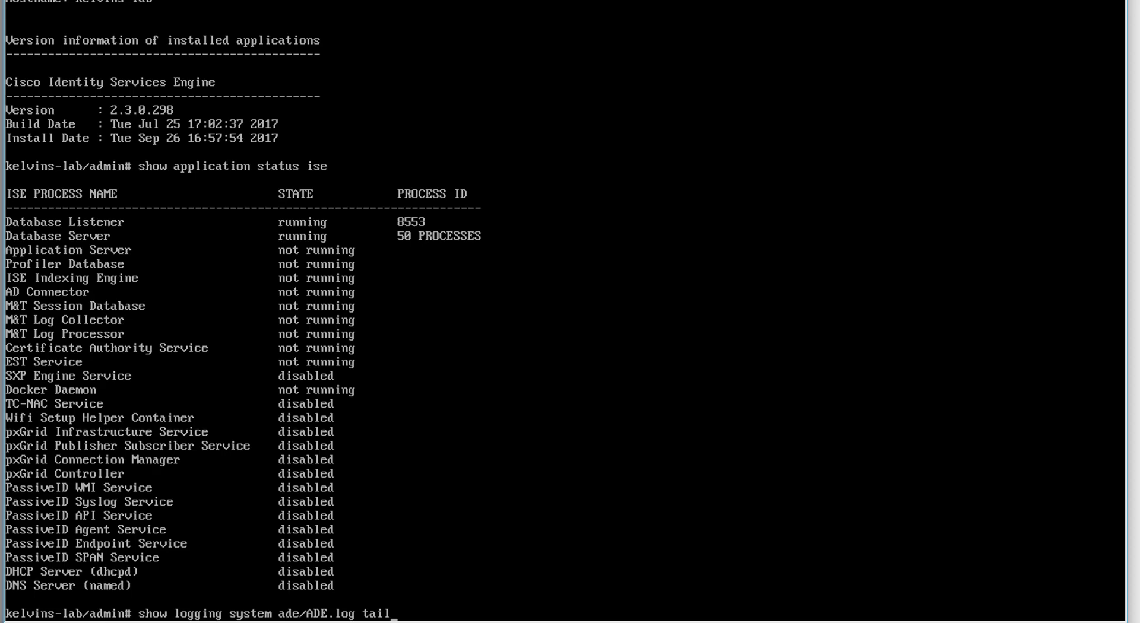
key(Return)
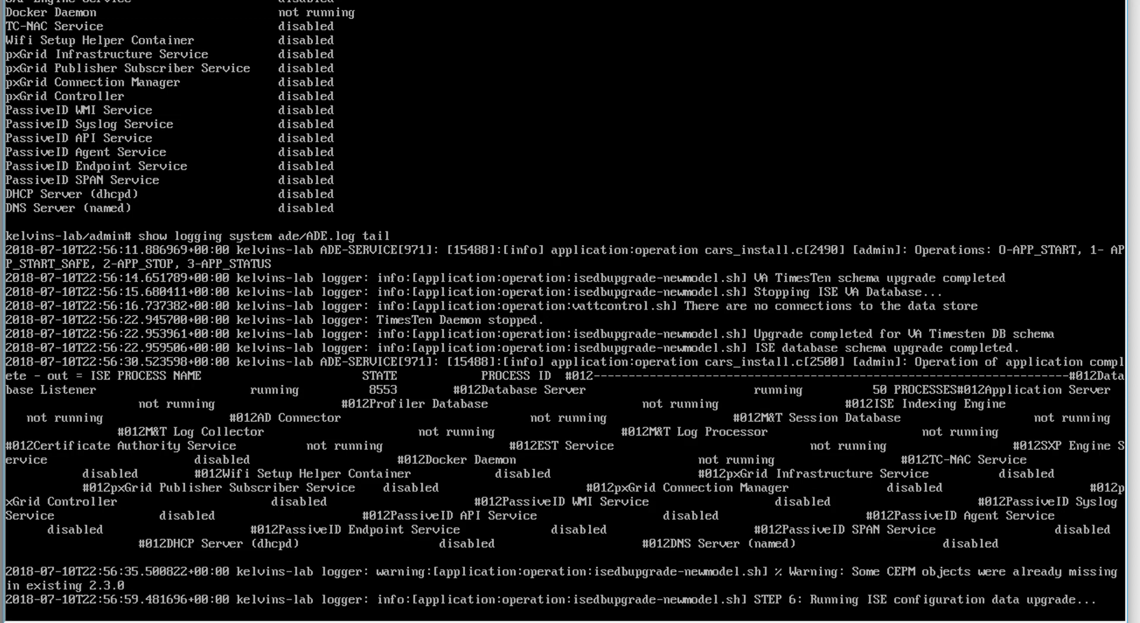
key(ctrl+c)
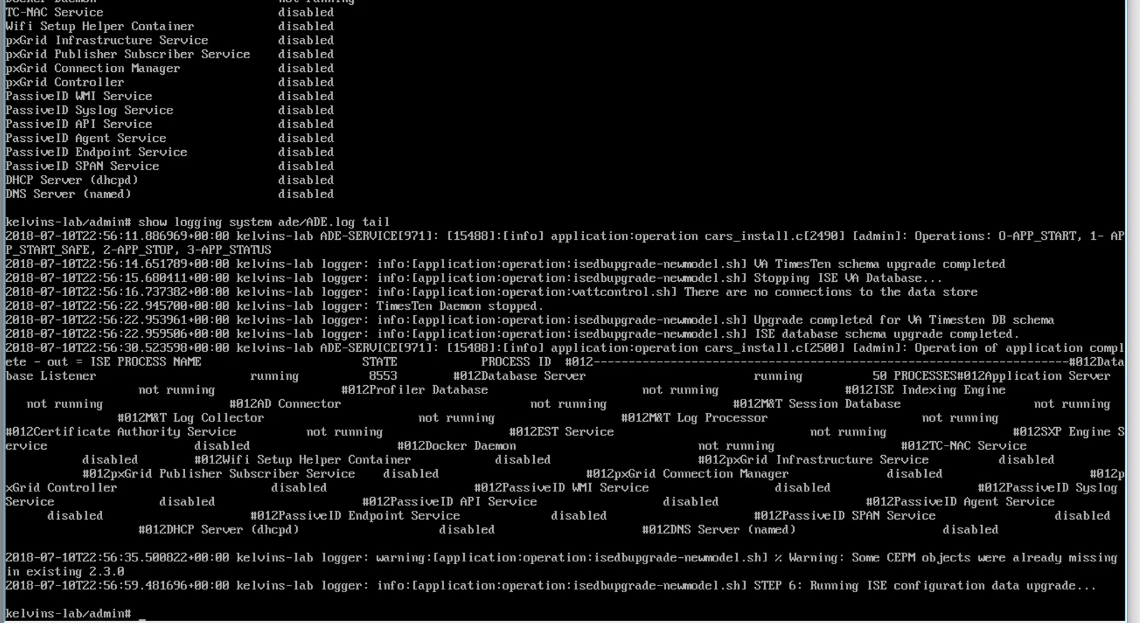
key(Up)
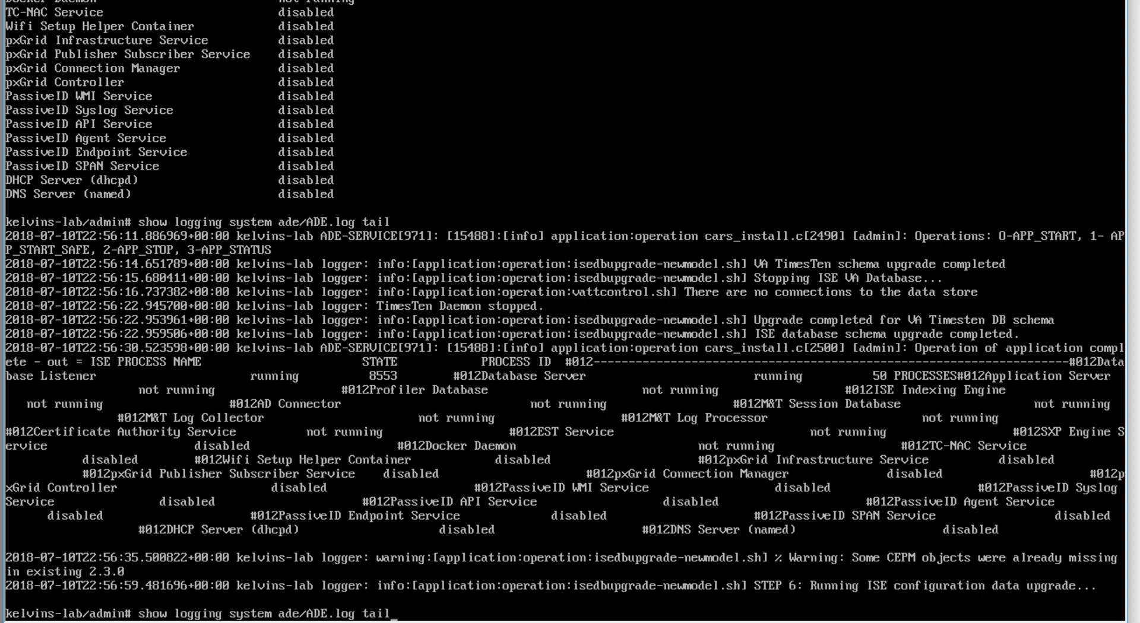
key(Return)
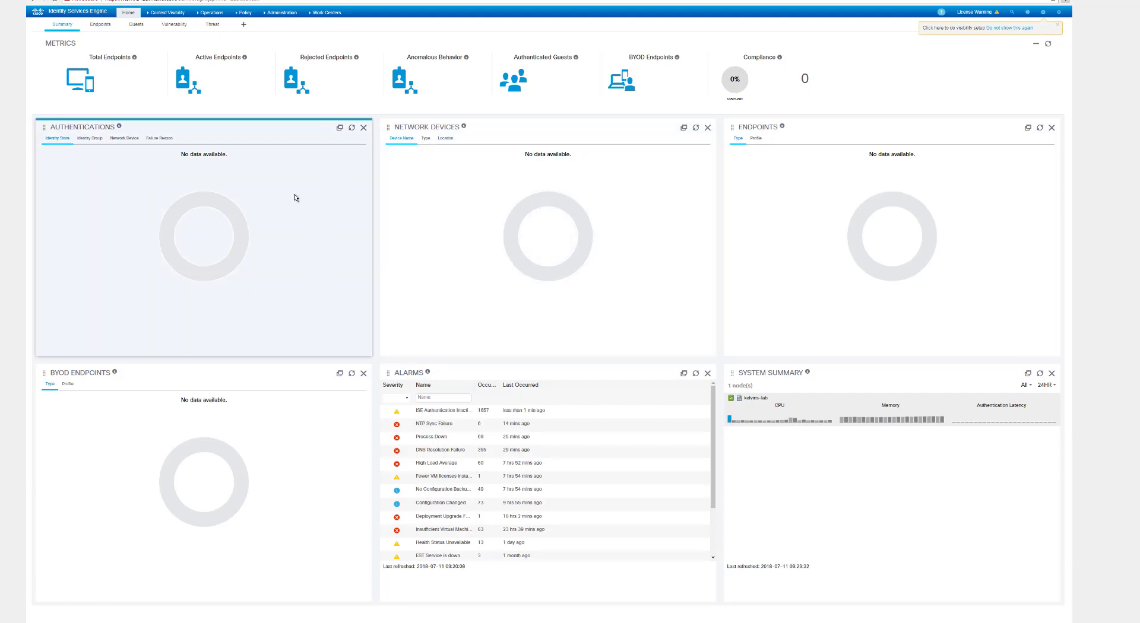
Go to Administration > System > Upgrade to see the node at 2.4.0.357 with Upgrade complete.
click(275, 12)
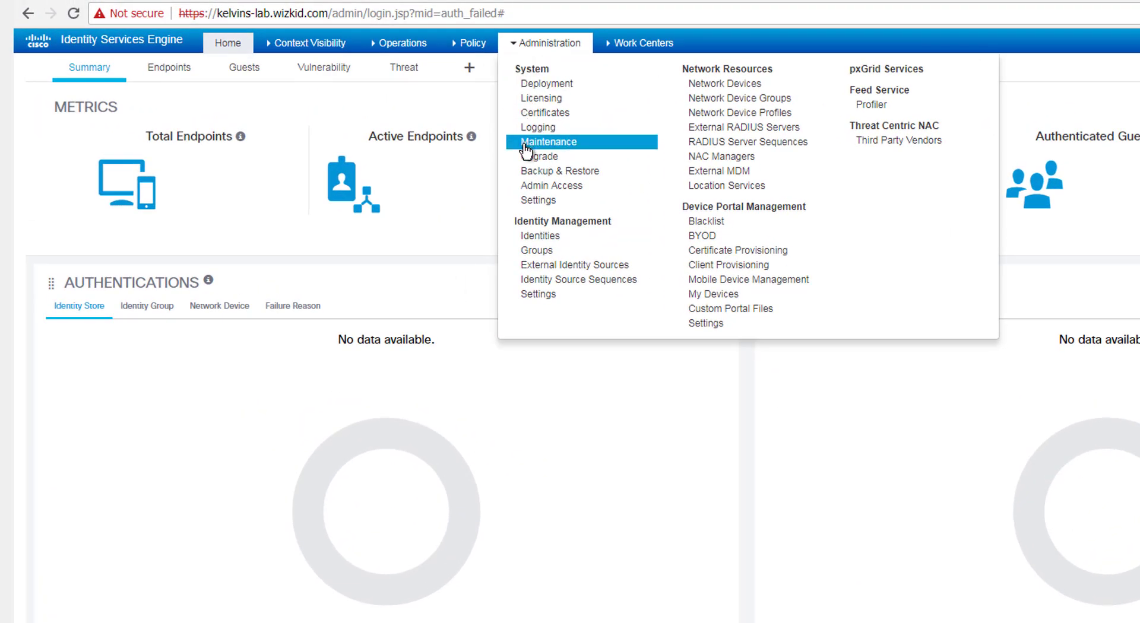
click(524, 158)
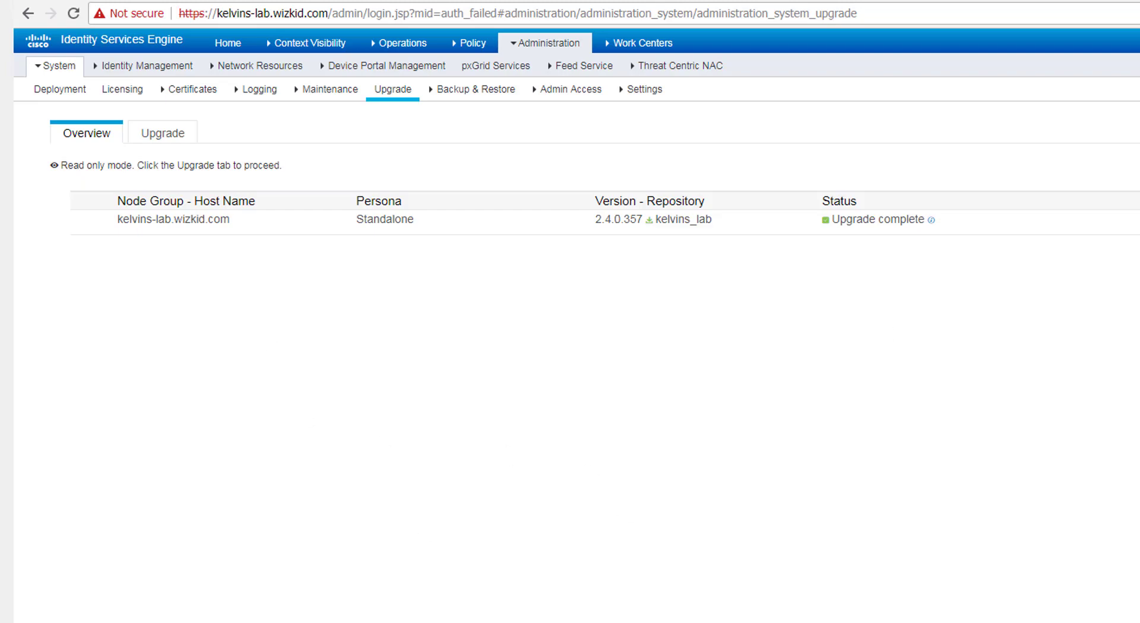
Return to the ISE VM console and run the version check, showing 2.4.0.357.
key(alt+Tab)
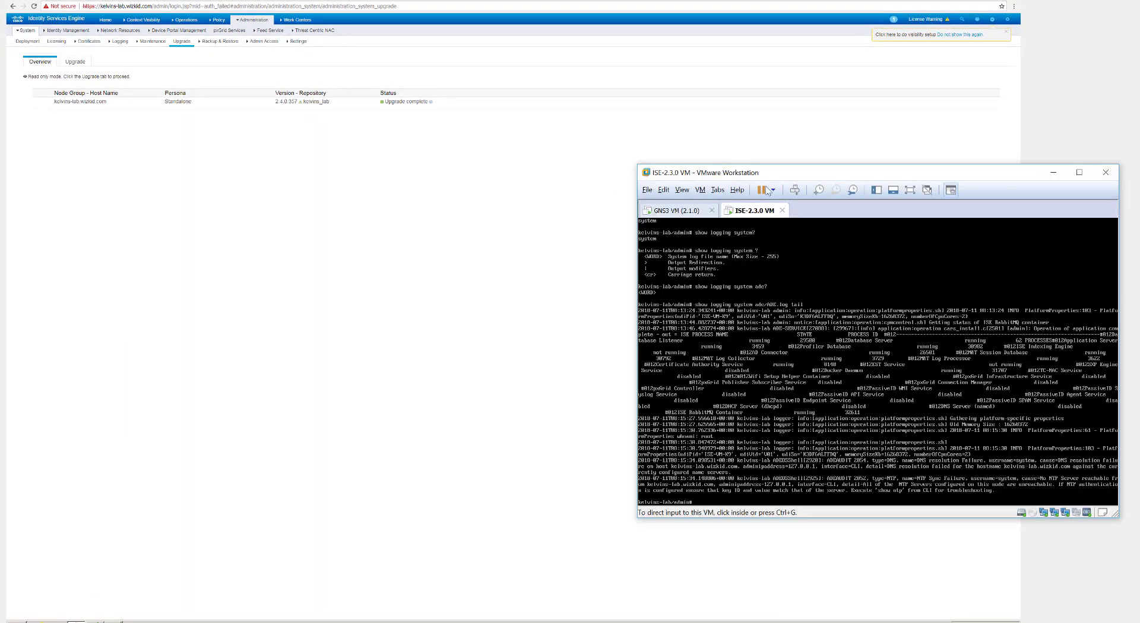
drag(772, 177, 326, 103)
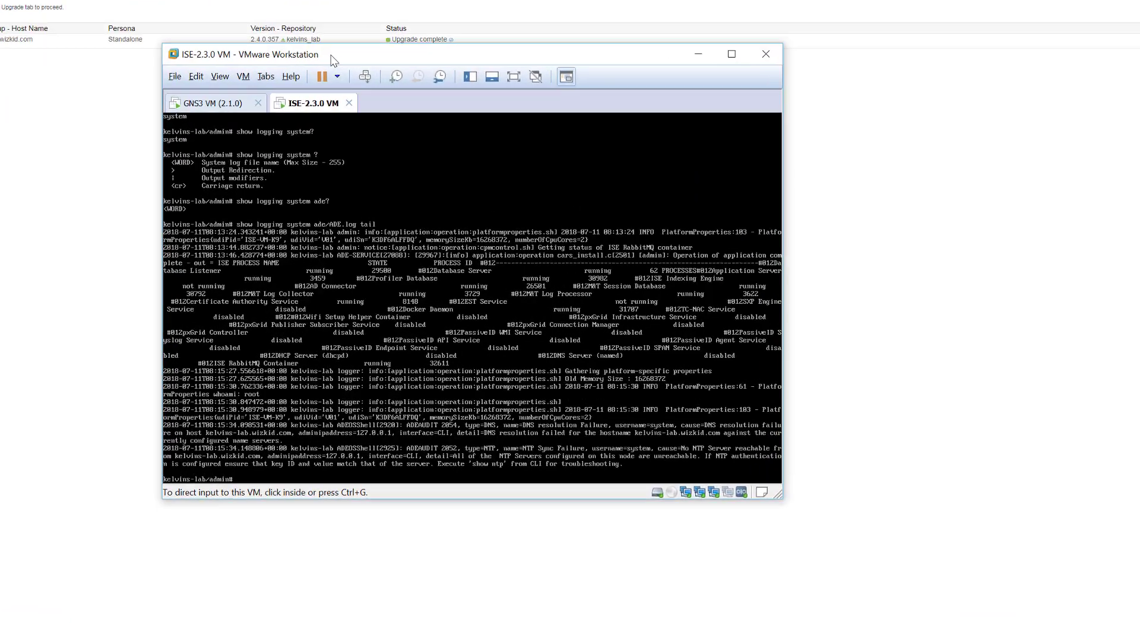
click(415, 297)
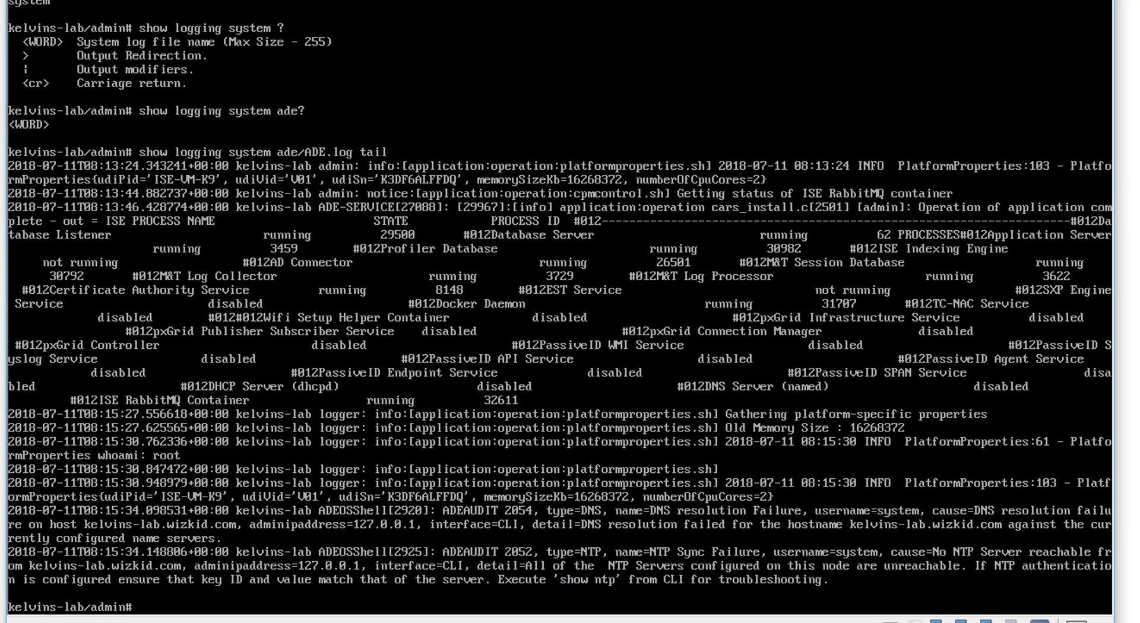
key(Return)
key(Return)
key(Return)
text(show verision)
key(Return)
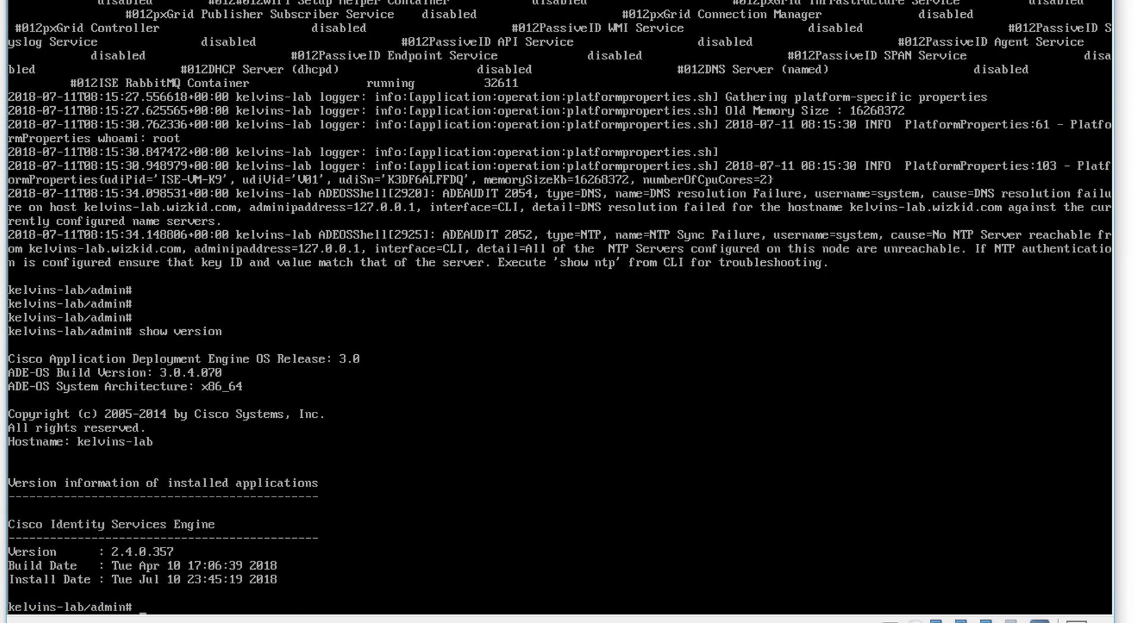
Run 'show application status ise' to confirm the ISE services are running.
text(show application status iu)
key(BackSpace)
text(se)
key(Return)
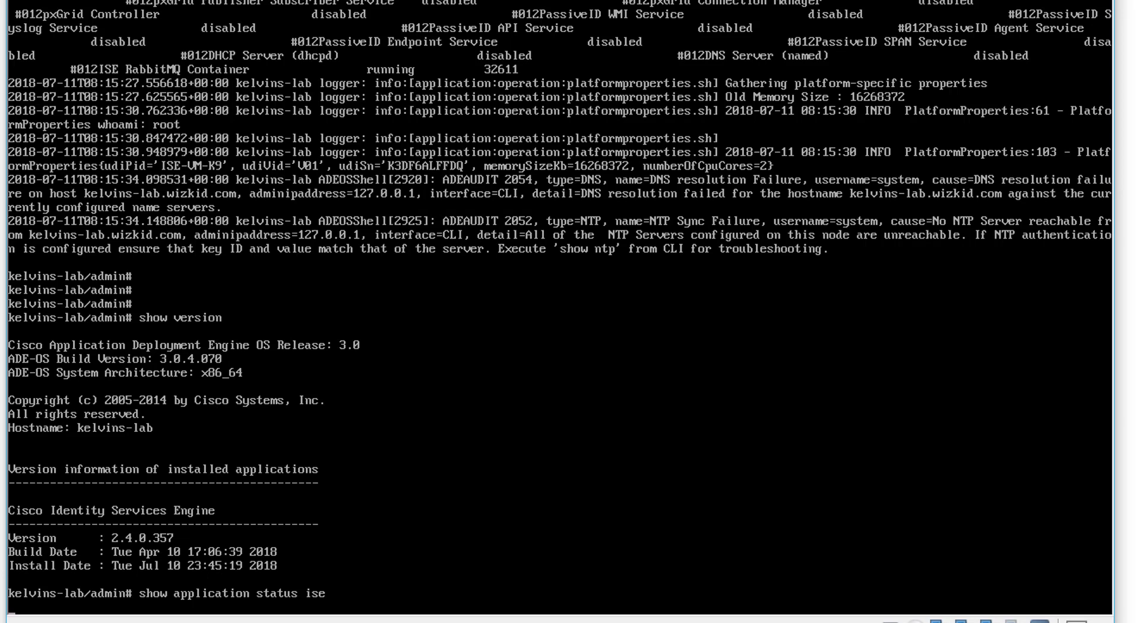
key(Return)
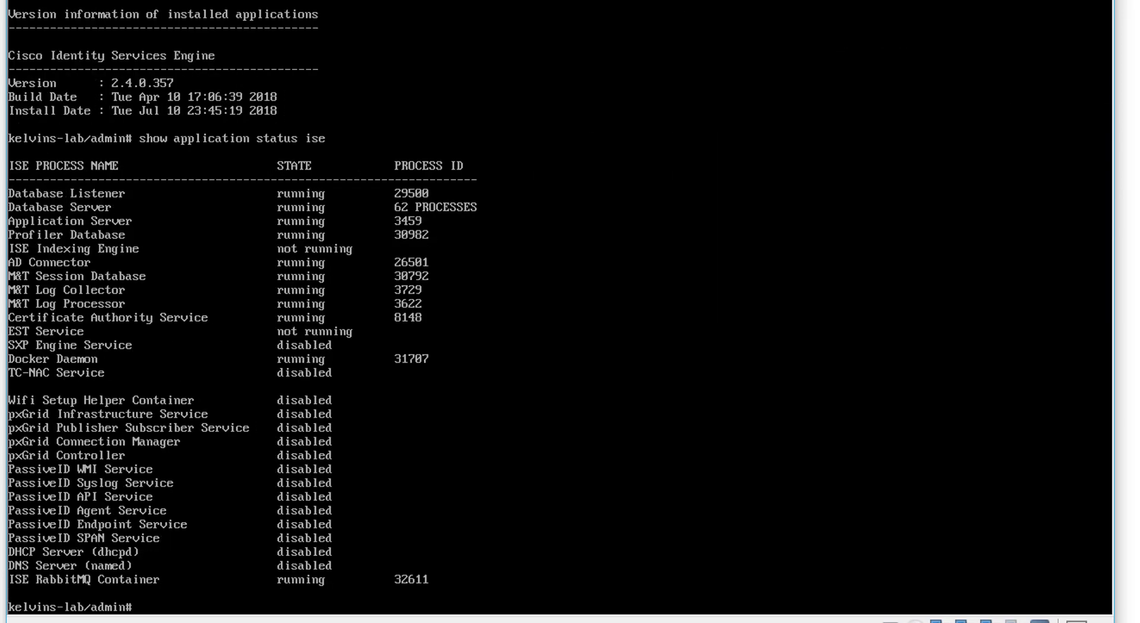